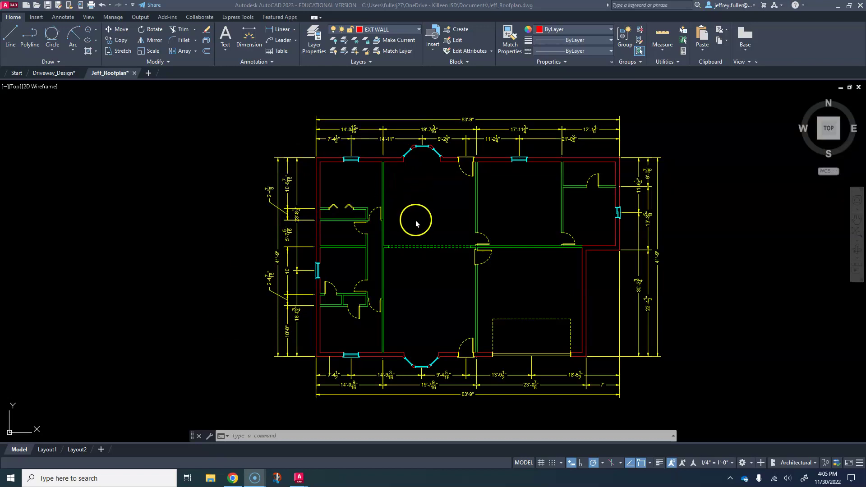
Turn off the Diminsions and Annotations and DOORS layers, and review the layer list in the Layer Properties Manager.
middle_click_drag(515, 230, 425, 228)
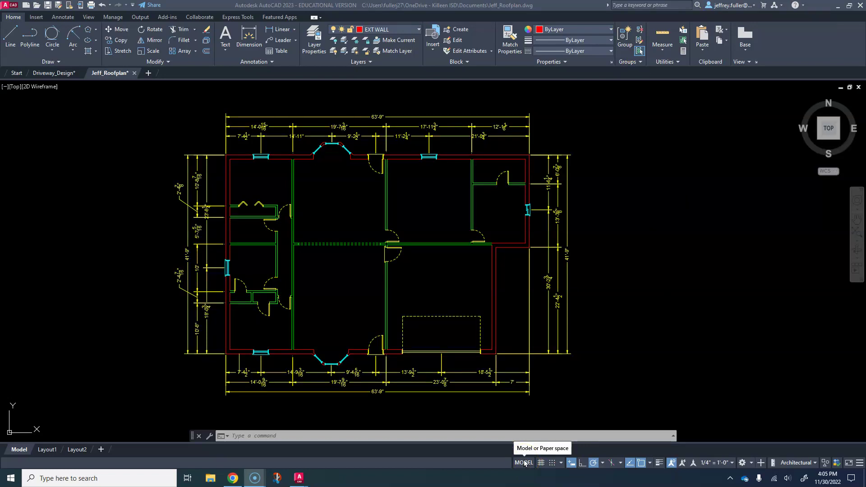
left_click(428, 169)
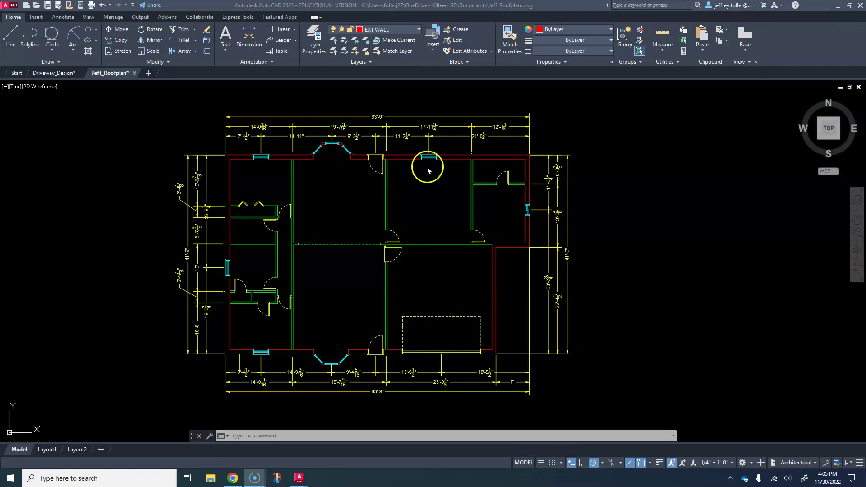
left_click(416, 30)
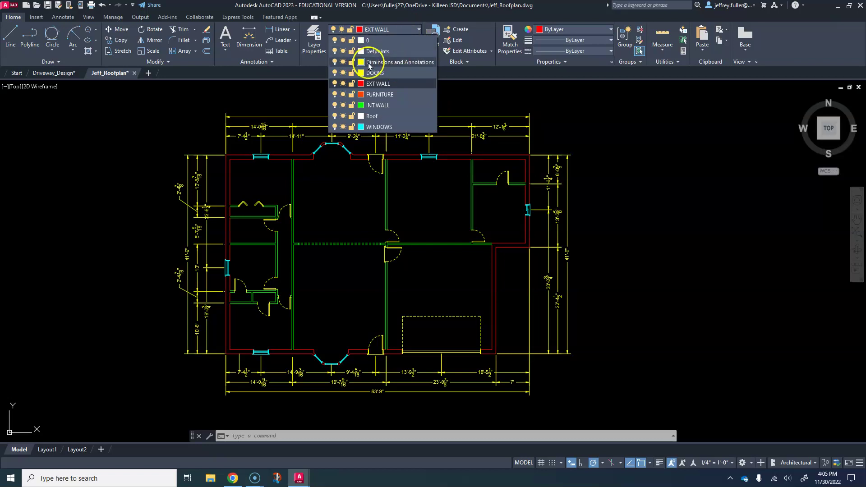
left_click(334, 63)
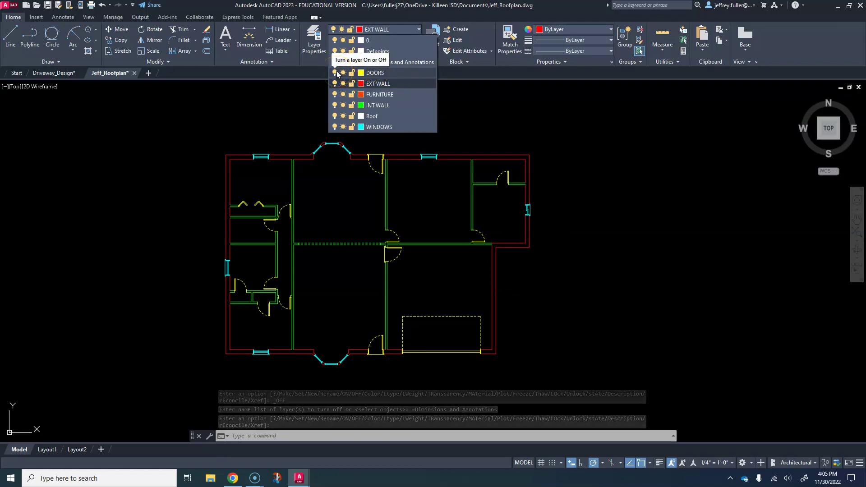
left_click(335, 73)
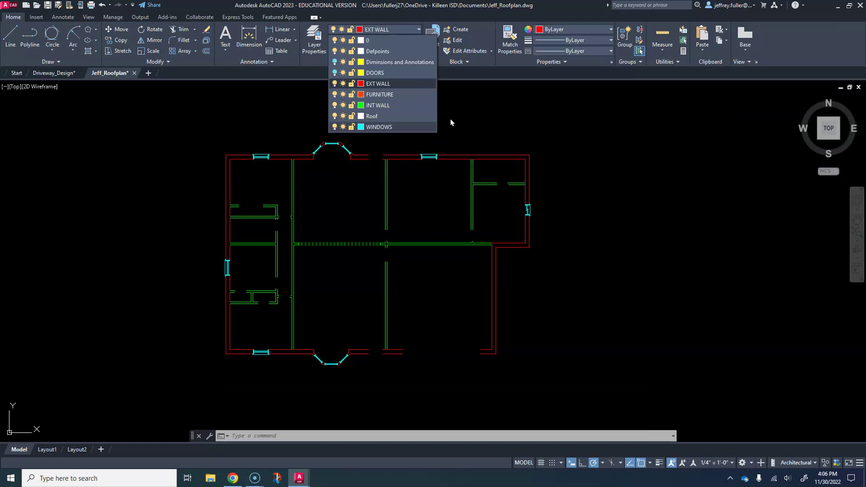
left_click(475, 120)
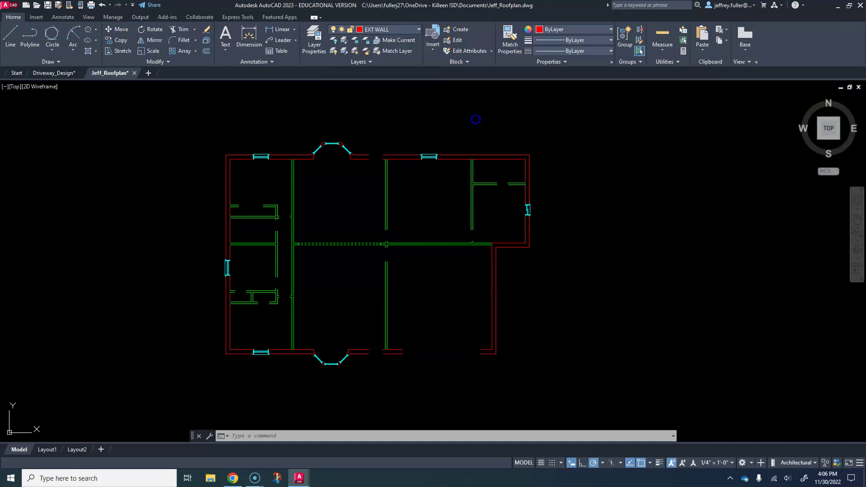
left_click(311, 39)
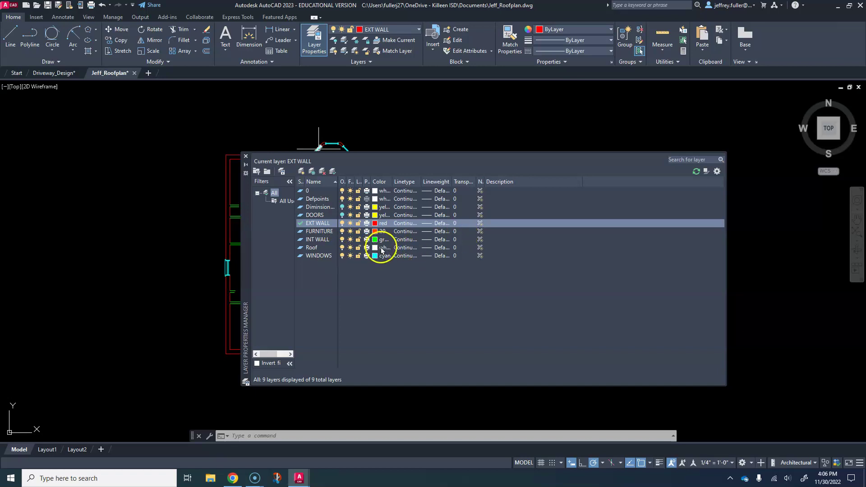
left_click(246, 156)
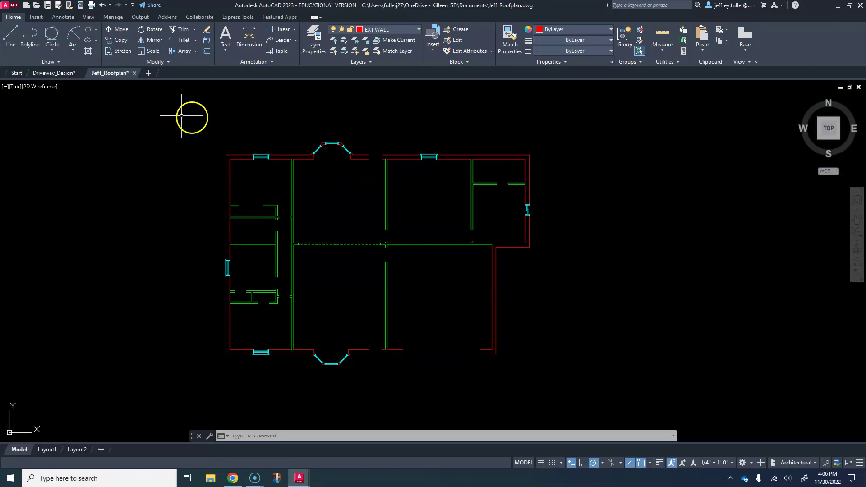
left_click(35, 43)
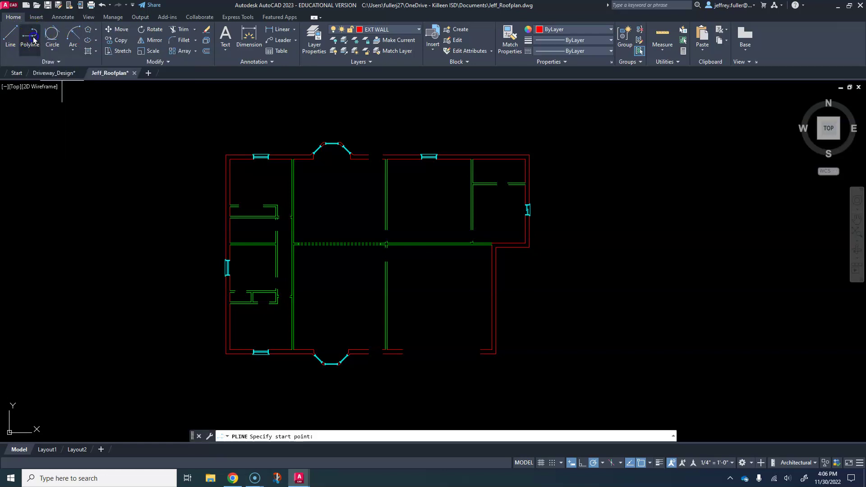
scroll(202, 158, "up", 5)
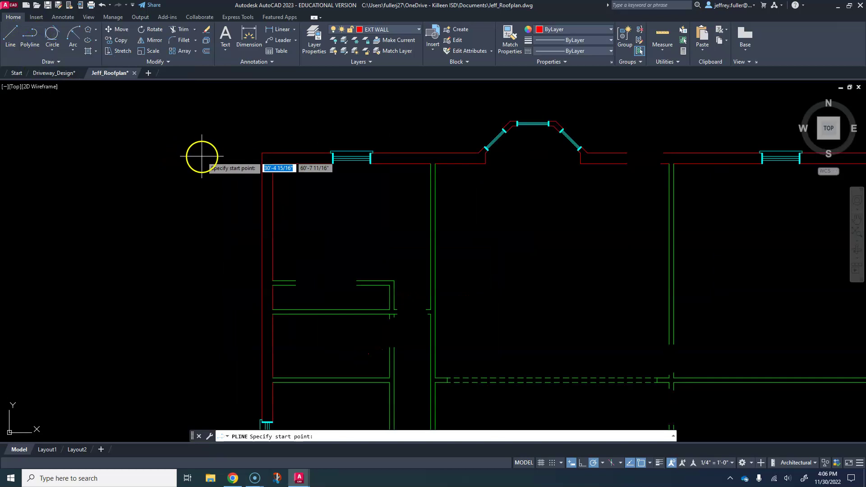
left_click(262, 153)
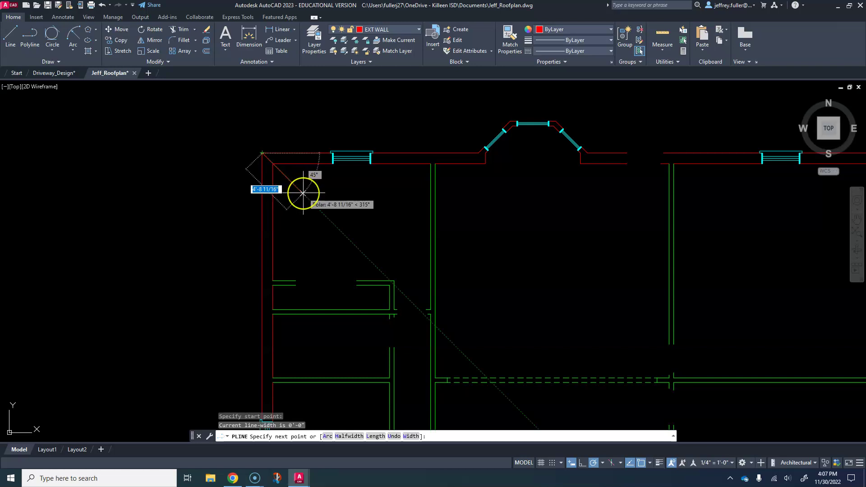
key("Escape")
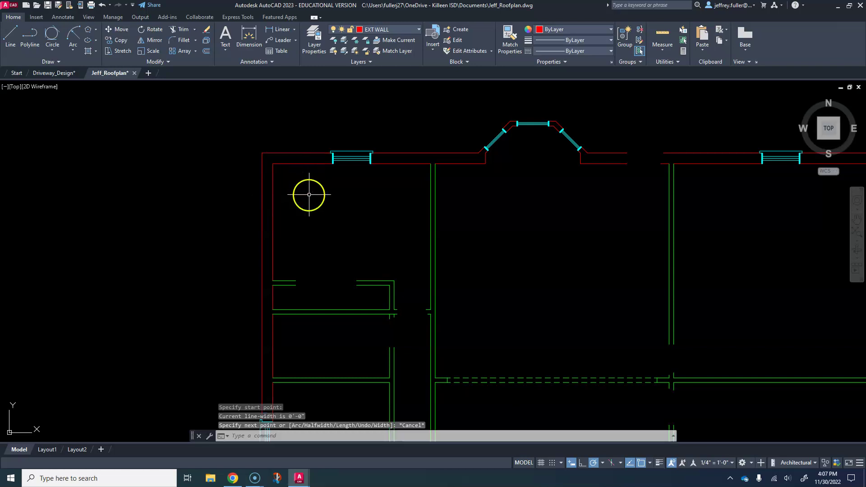
Make the Roof layer current and start a polyline from the plan's upper-left exterior corner to the near corner of the upper bay window.
left_click(417, 29)
left_click(381, 117)
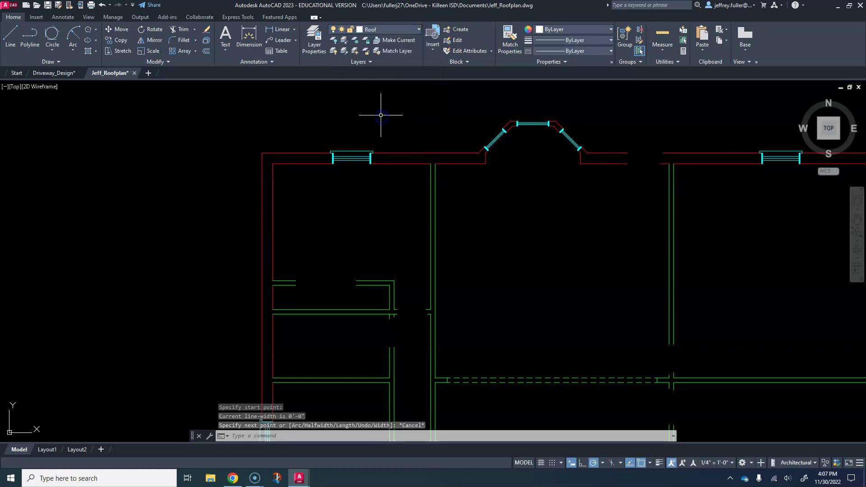
left_click(12, 35)
left_click(29, 36)
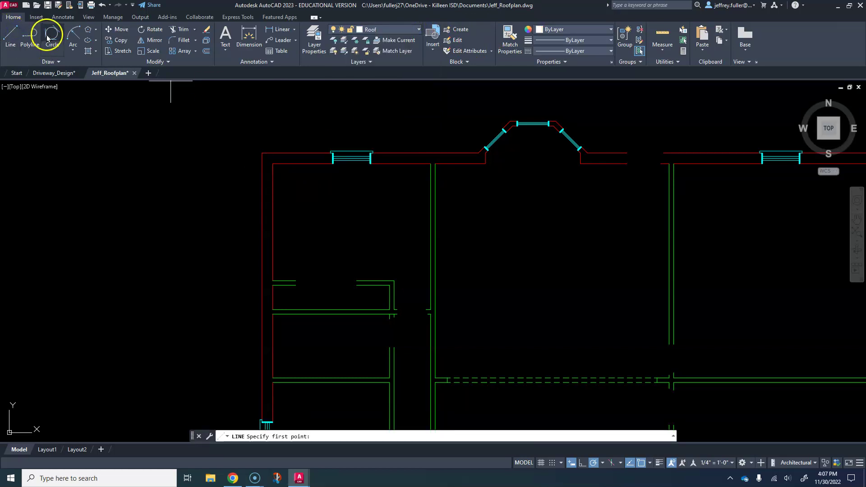
left_click(14, 40)
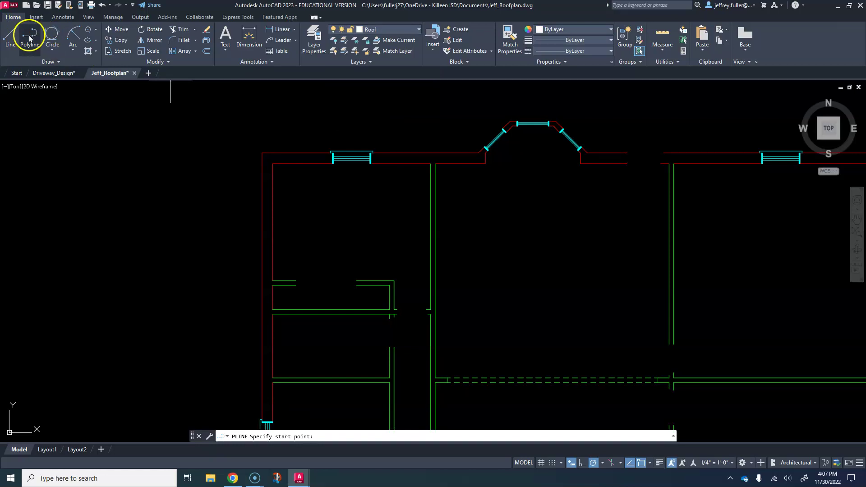
left_click(29, 39)
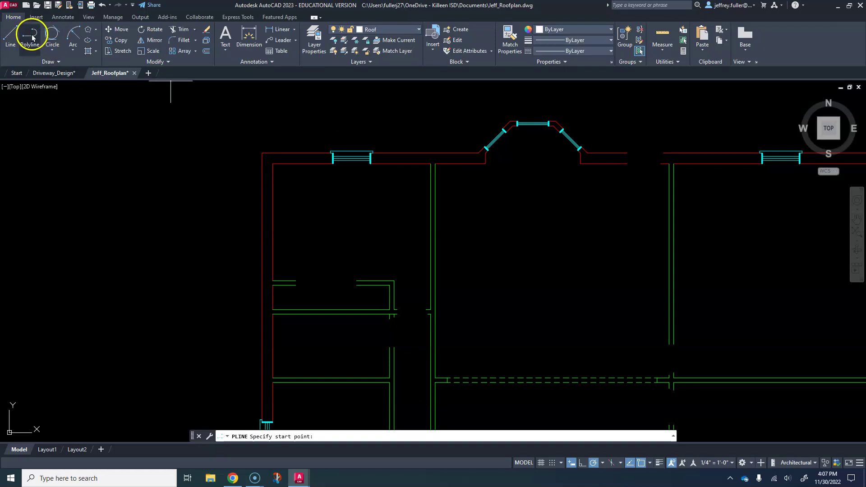
left_click(262, 153)
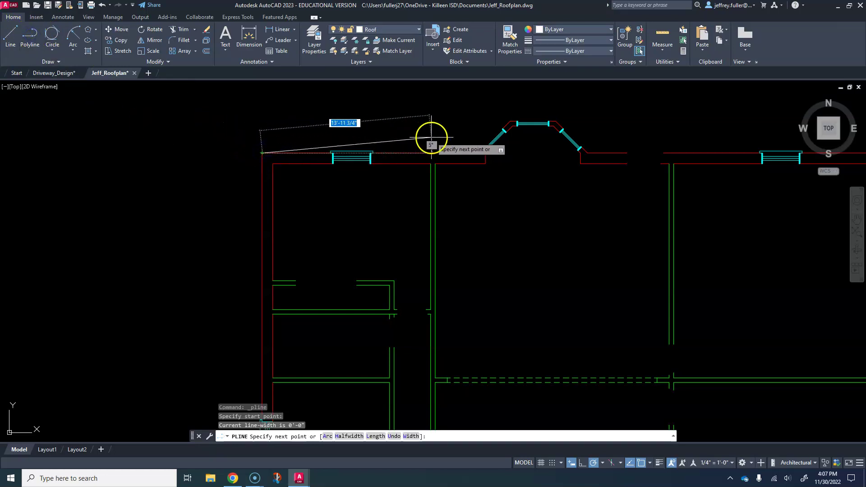
middle_click_drag(429, 139, 286, 174)
scroll(329, 189, "up", 3)
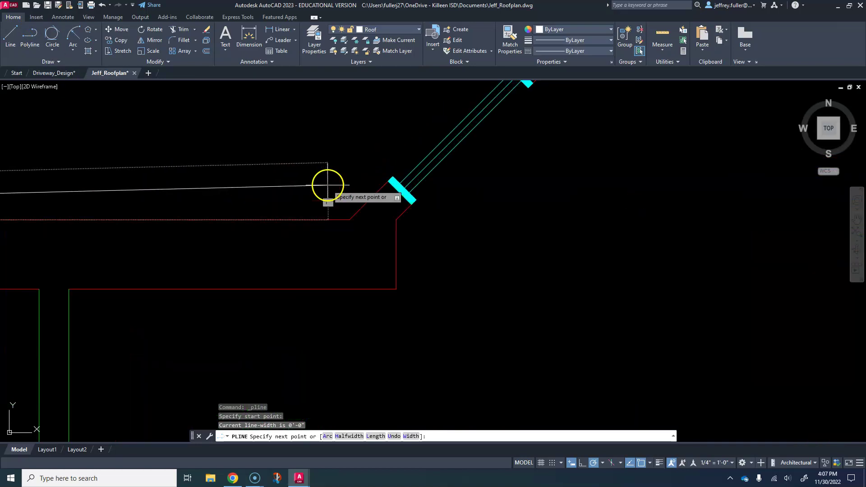
left_click(349, 219)
Continue the roof polyline around the outer corners of the upper bay window back to the exterior wall line.
scroll(402, 187, "down", 4)
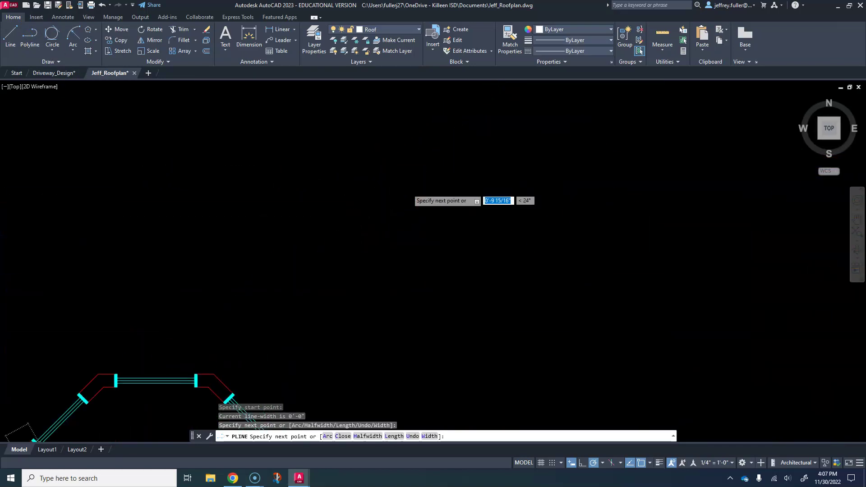
middle_click_drag(64, 416, 245, 289)
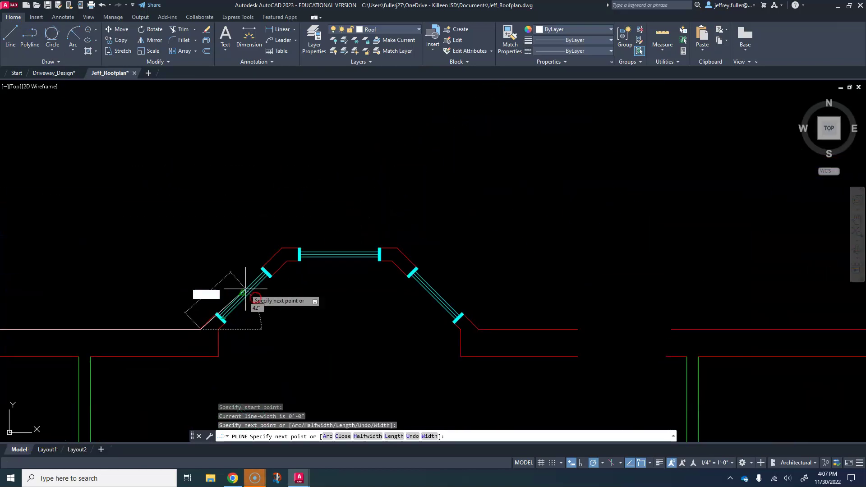
left_click(281, 247)
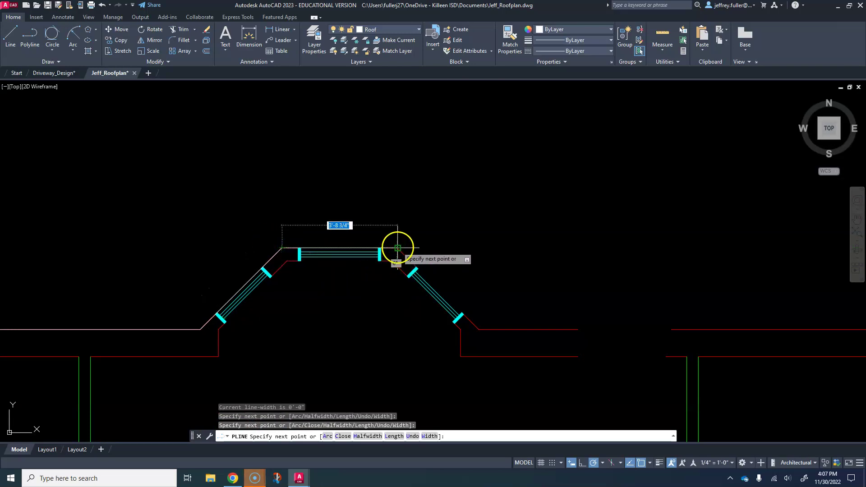
left_click(397, 249)
left_click(474, 330)
Extend the roof polyline along the exterior wall to the upper-right corner, around the inward jog, and down to the garage's lower-right corner.
scroll(442, 342, "down", 5)
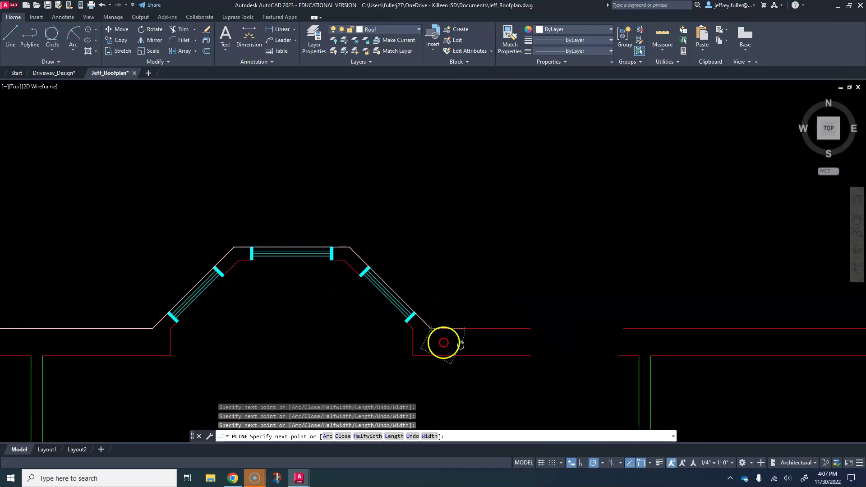
scroll(361, 305, "up", 6)
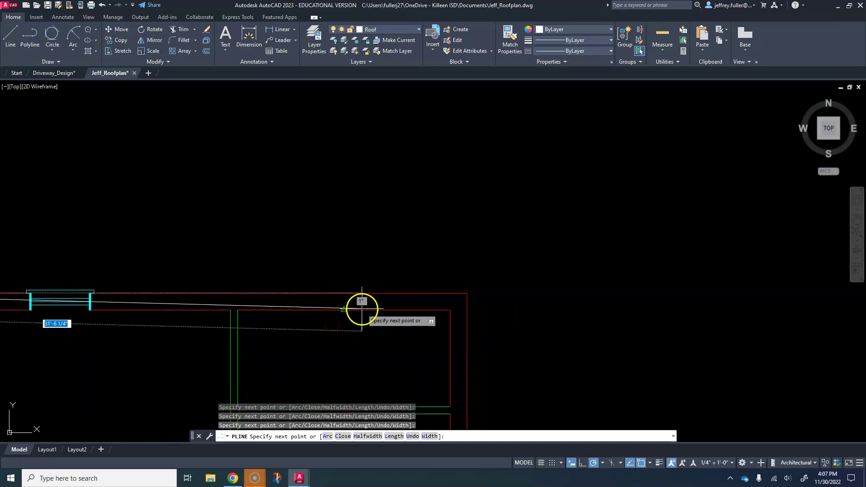
left_click(629, 270)
scroll(483, 236, "down", 5)
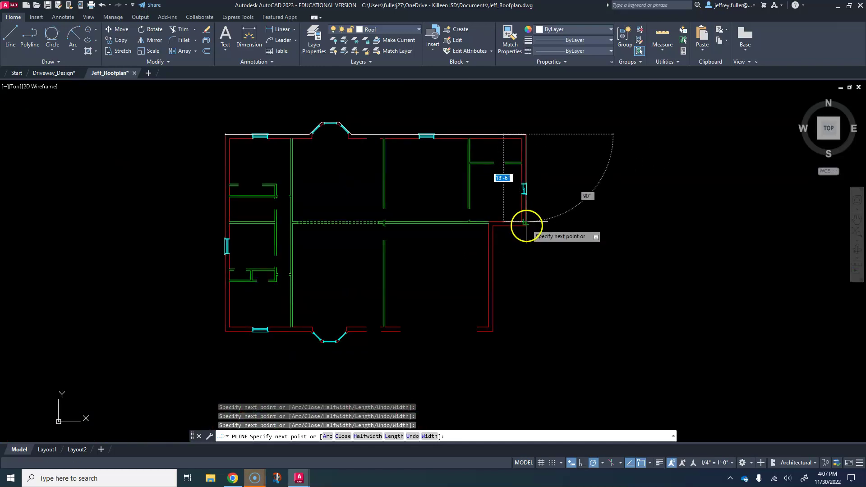
left_click(526, 224)
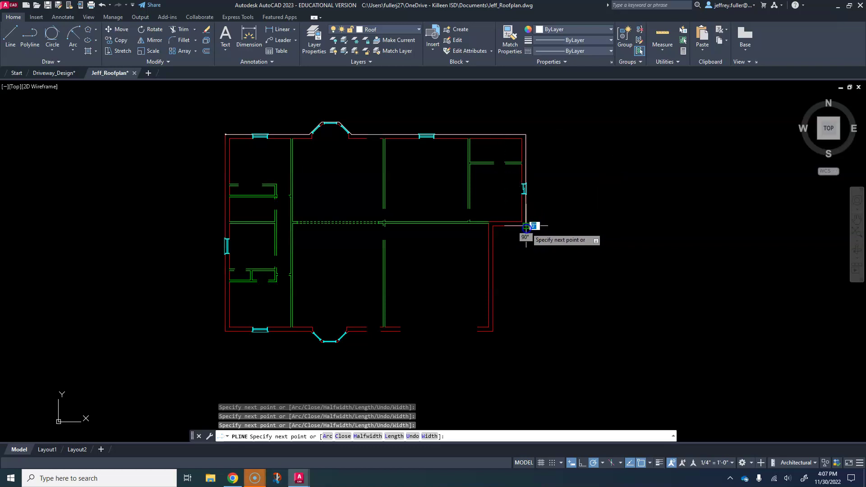
left_click(493, 224)
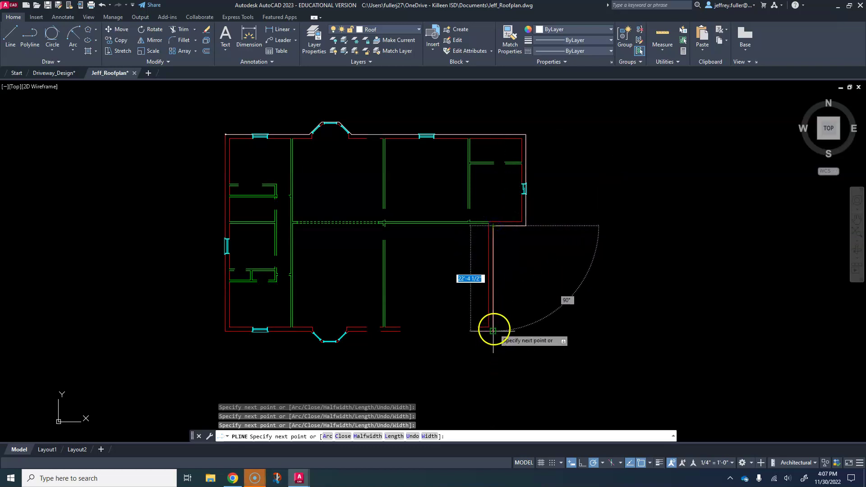
left_click(493, 332)
Continue the roof polyline along the lower exterior wall and around the outer corners of the lower bay window.
scroll(347, 332, "up", 4)
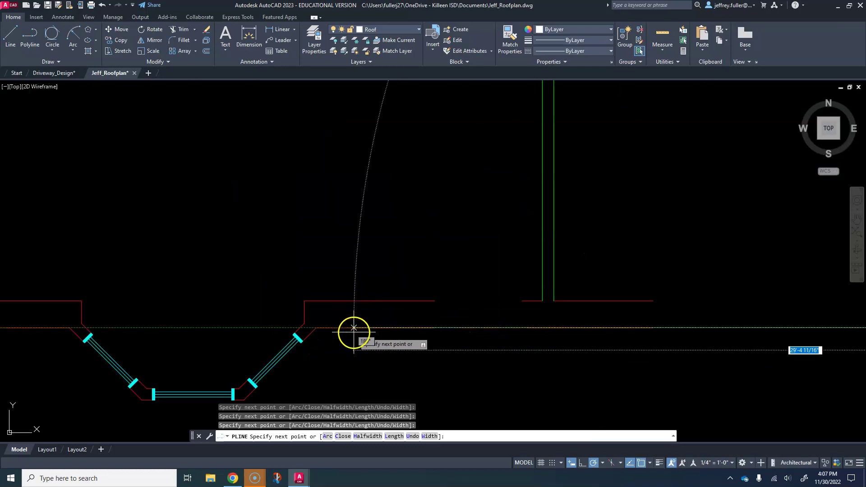
left_click(293, 326)
middle_click_drag(292, 366, 436, 251)
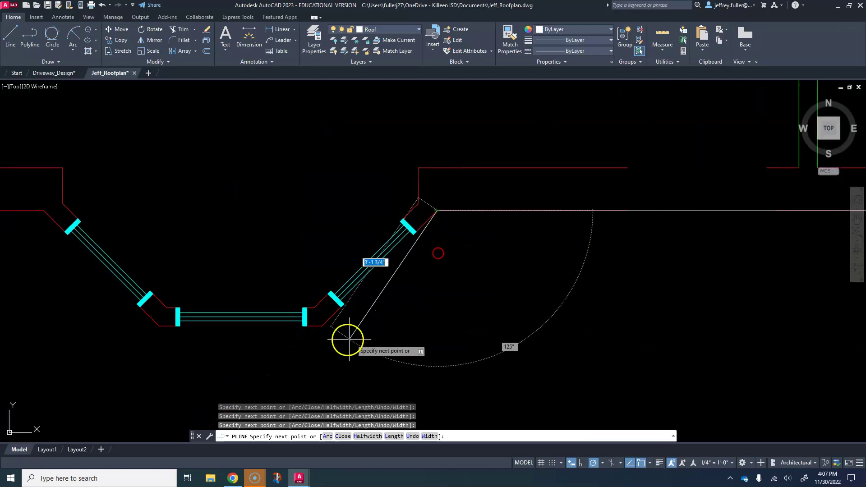
left_click(321, 325)
middle_click_drag(321, 326, 415, 310)
left_click(395, 293)
middle_click_drag(339, 313, 435, 360)
left_click(377, 222)
Run the roof polyline to the plan's lower-left corner and back up to its starting corner, and end it there.
middle_click_drag(377, 221, 427, 305)
scroll(289, 300, "down", 4)
scroll(417, 309, "down", 2)
scroll(335, 304, "up", 4)
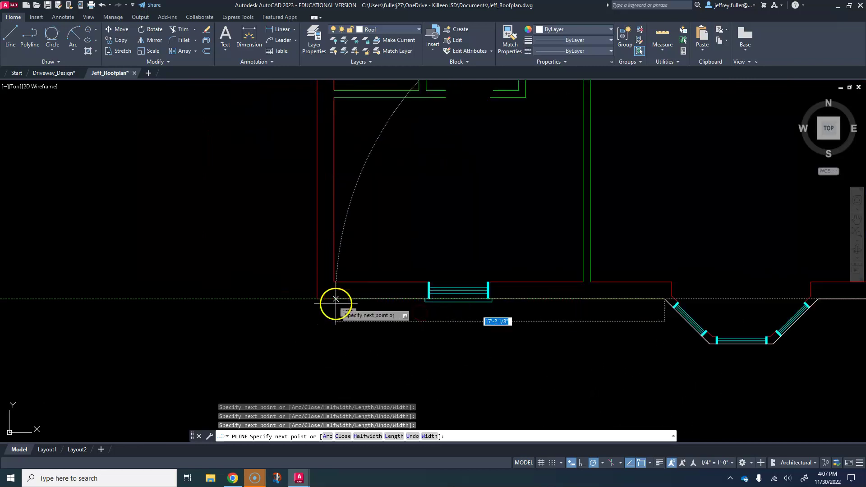
left_click(305, 297)
scroll(340, 244, "down", 5)
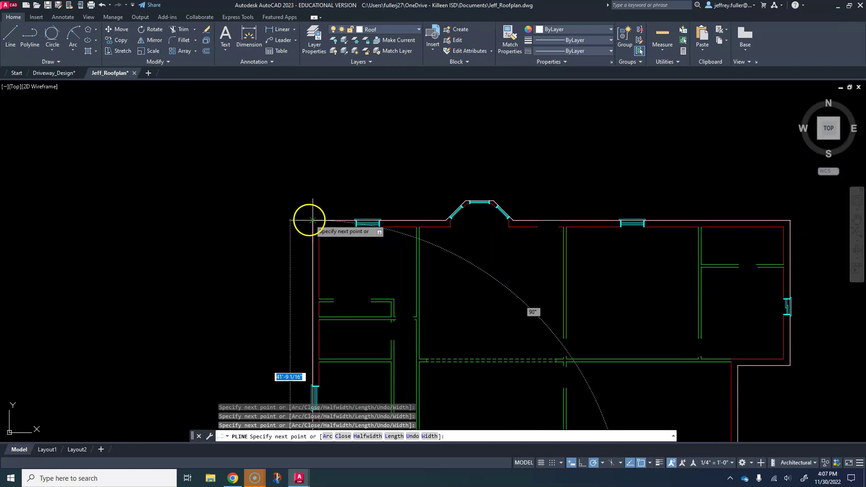
left_click(313, 220)
key("Escape")
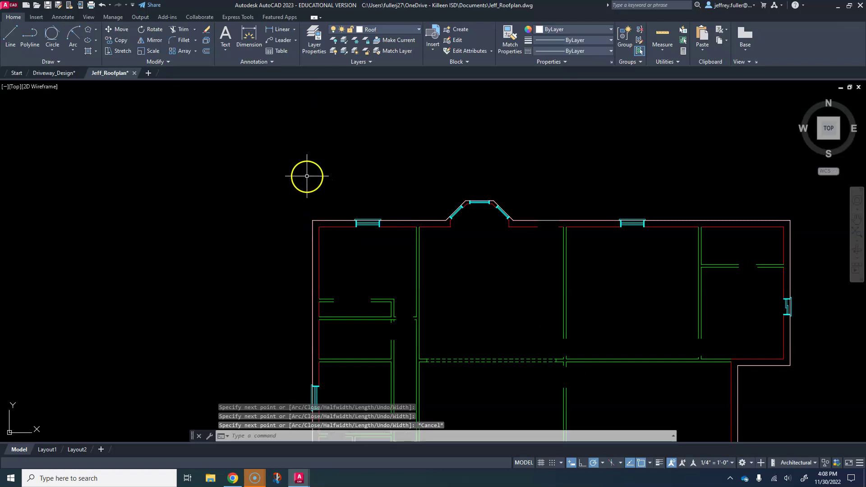
Turn off the EXT WALL, INT WALL, FURNITURE and WINDOWS layers so that only the roof outline is displayed.
middle_click_drag(333, 183, 228, 106)
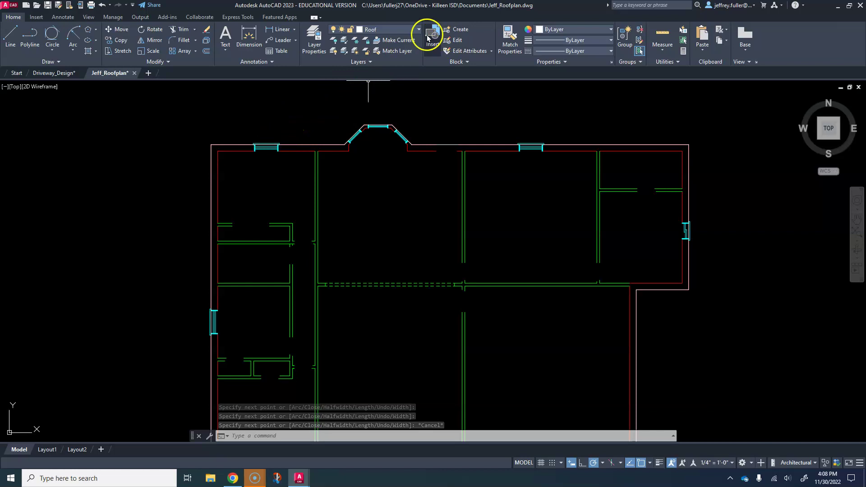
left_click(395, 31)
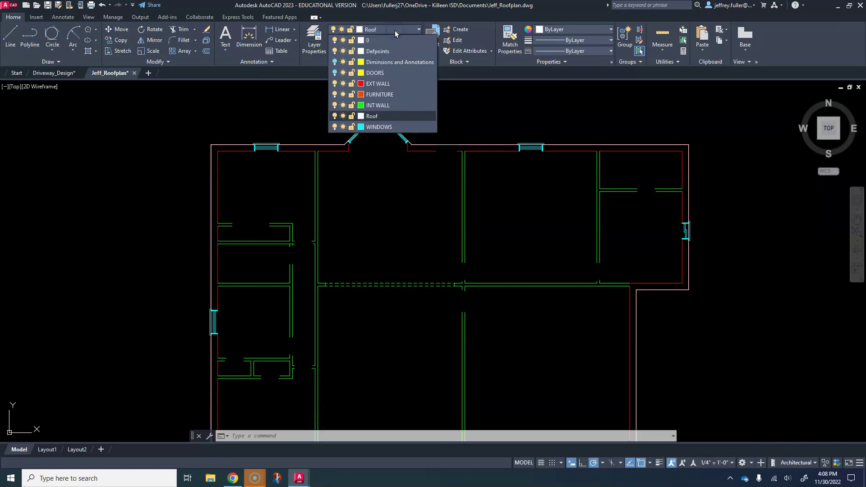
left_click(335, 83)
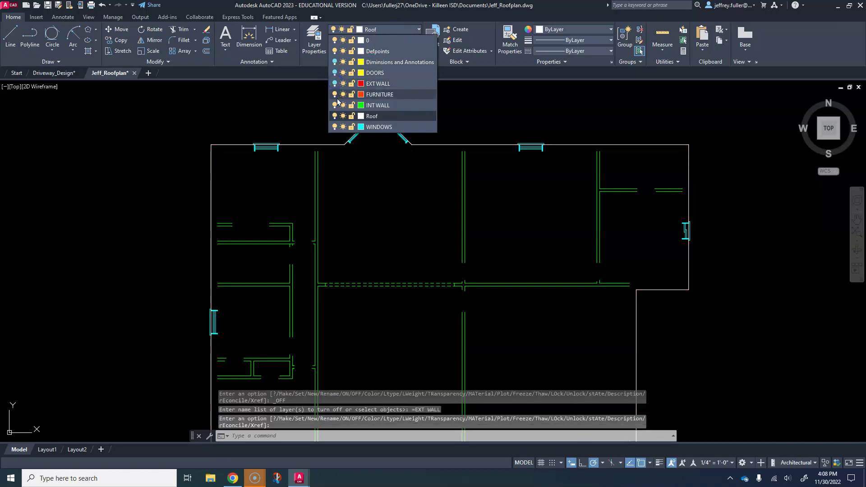
left_click(336, 105)
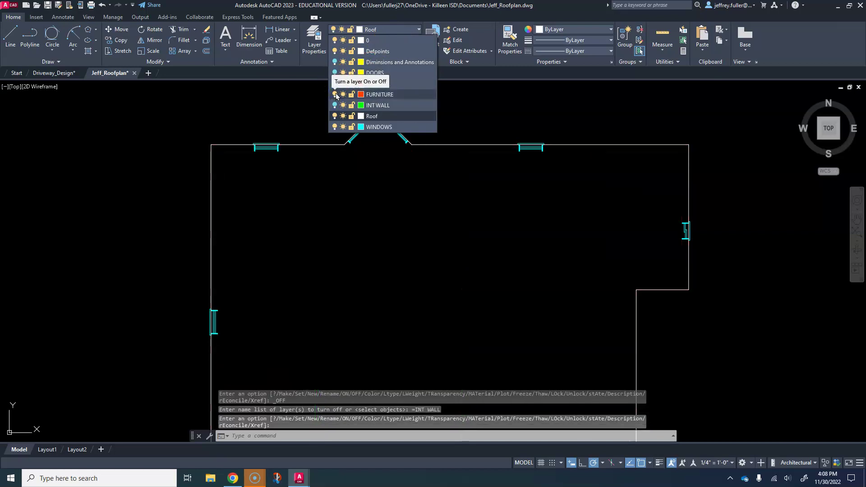
left_click(334, 94)
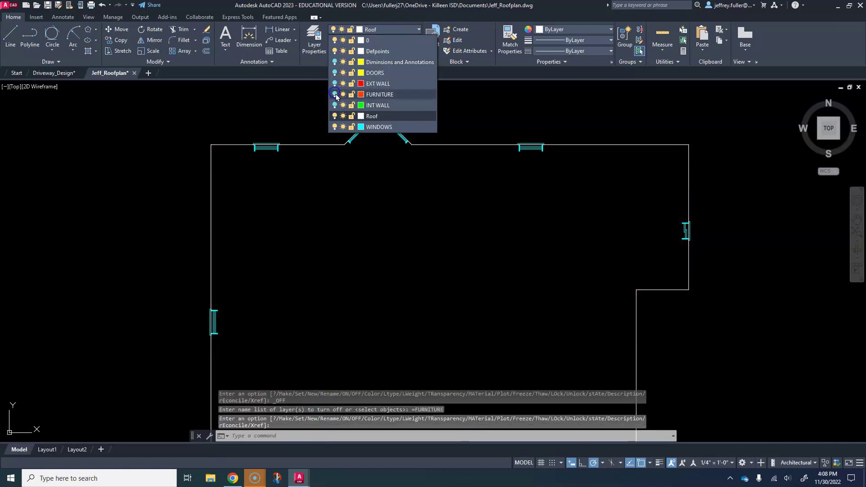
left_click(334, 126)
scroll(385, 181, "down", 2)
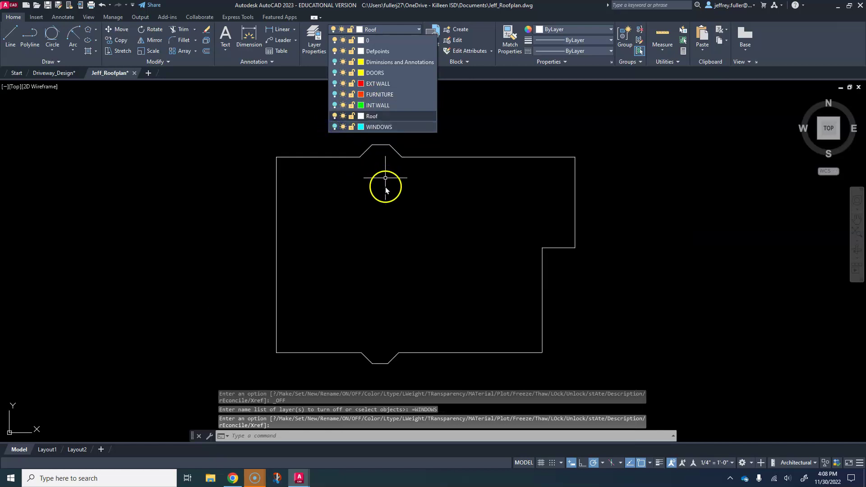
left_click(386, 194)
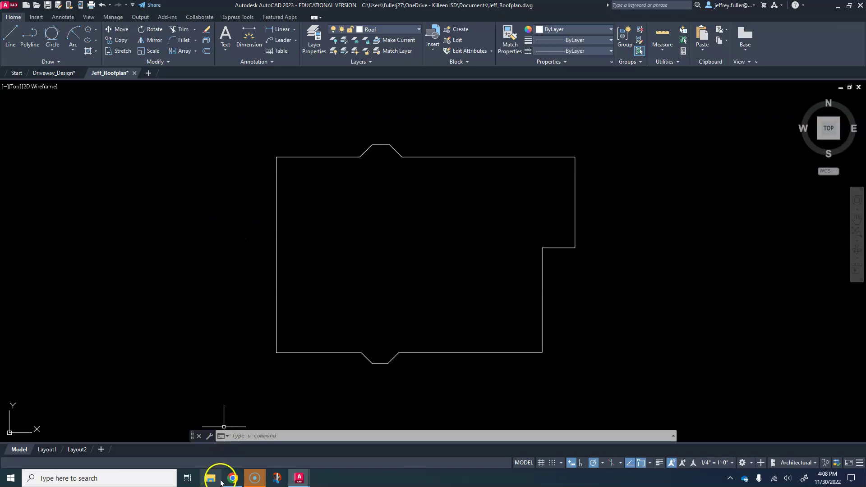
Switch to the Chrome browser window with the Roof Plan assignment.
mouse_move(230, 482)
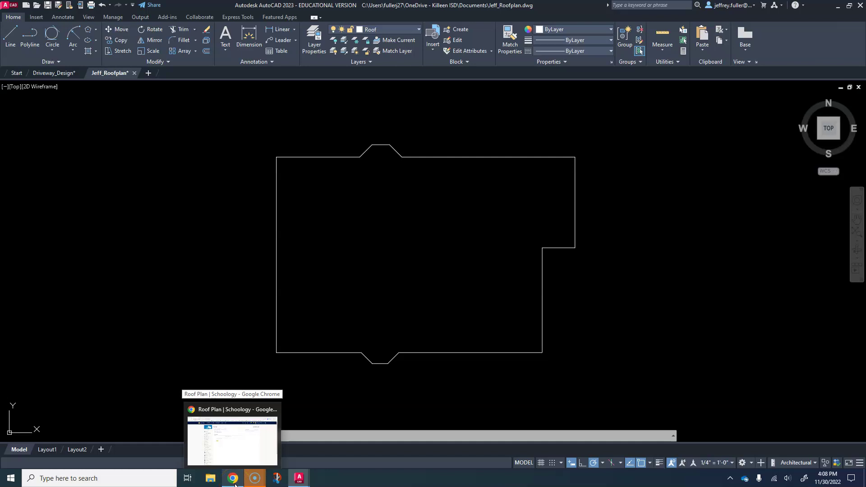
left_click(232, 478)
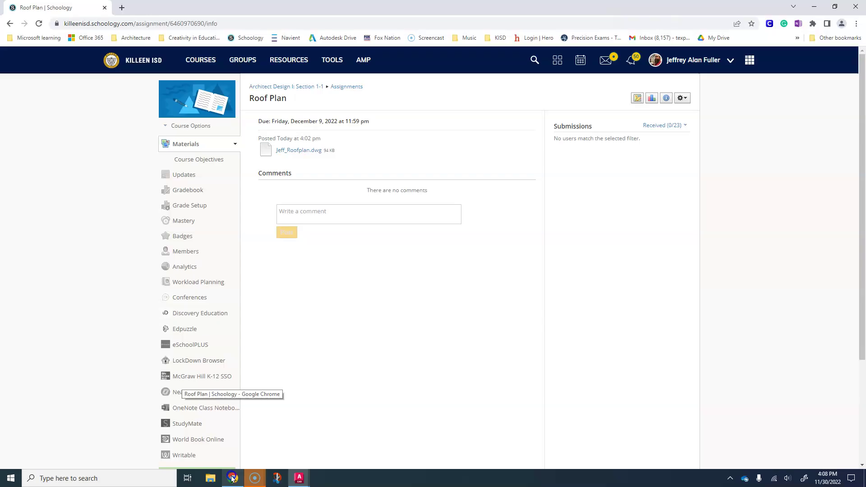
left_click(223, 21)
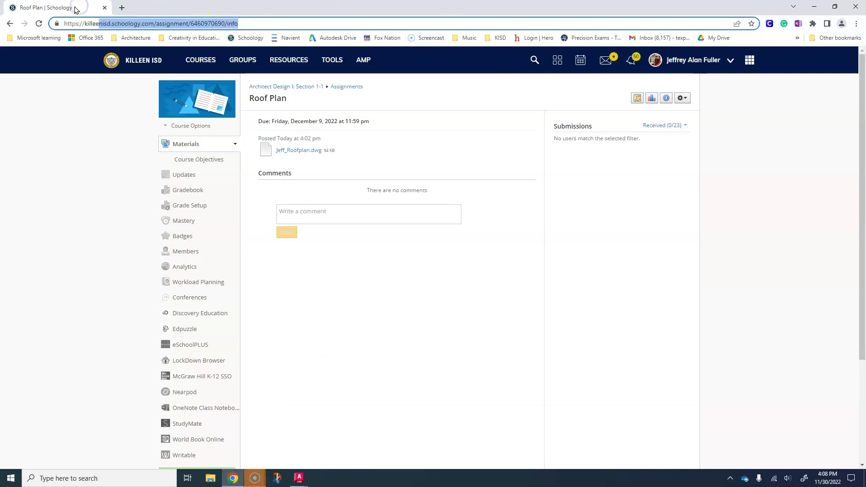
type("https://kille")
key("BackSpace")
key("BackSpace")
key("BackSpace")
type("eve")
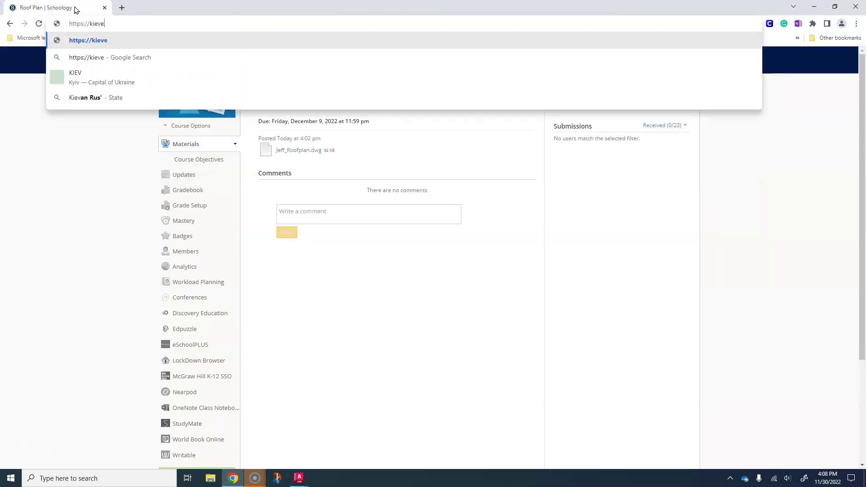
key("Return")
left_click(51, 20)
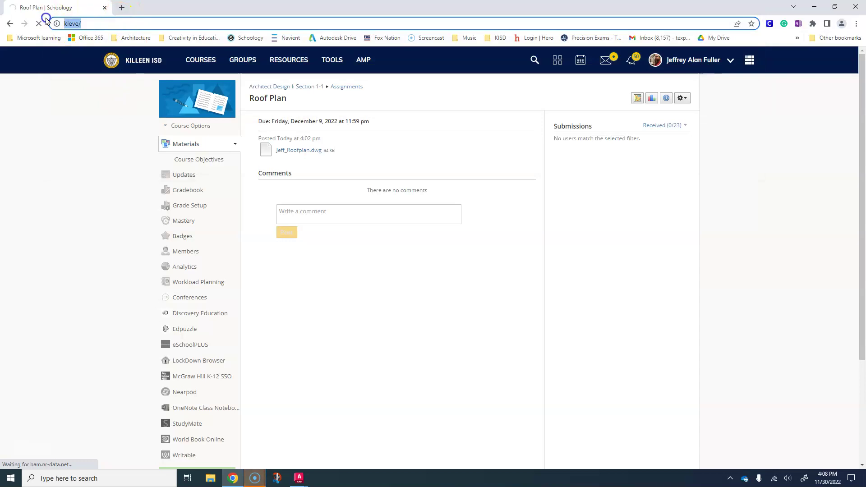
type("eve")
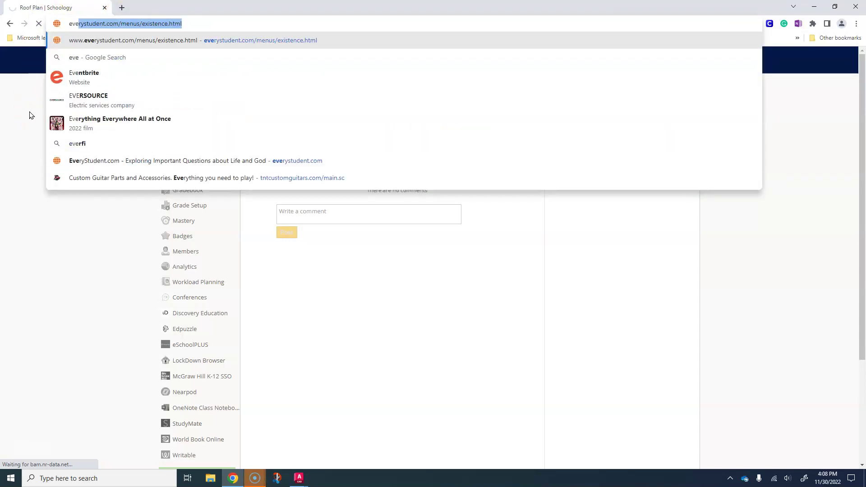
key("Return")
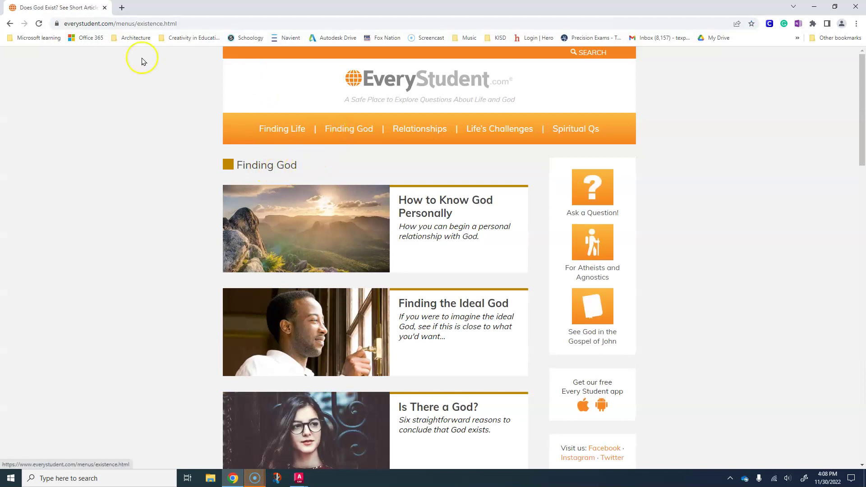
Search Google for "eave" and show the image results.
left_click(120, 25)
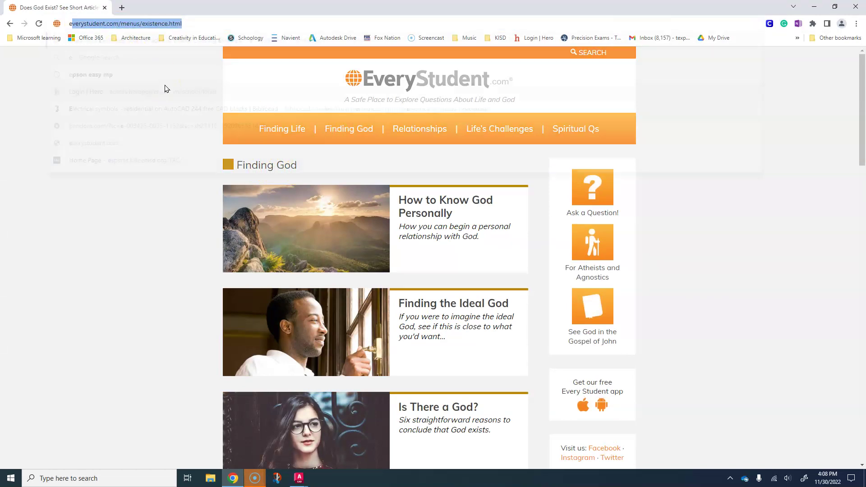
type("eve")
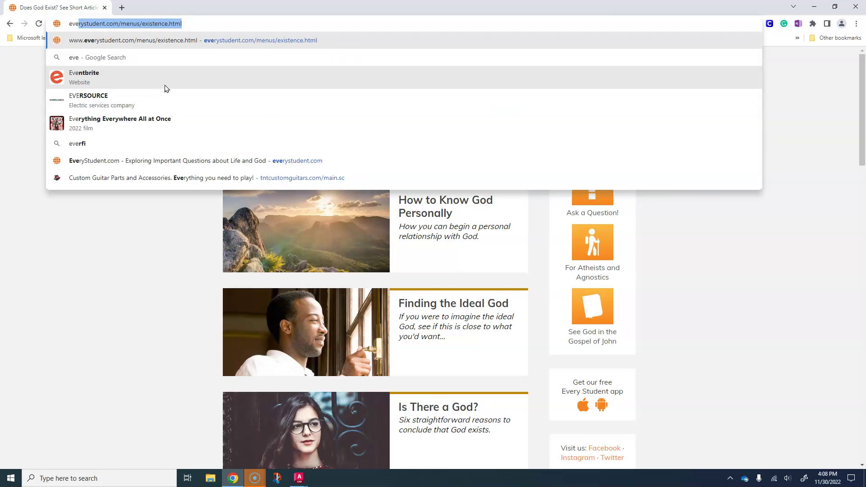
key("BackSpace")
key("BackSpace")
key("BackSpace")
key("BackSpace")
type("ea")
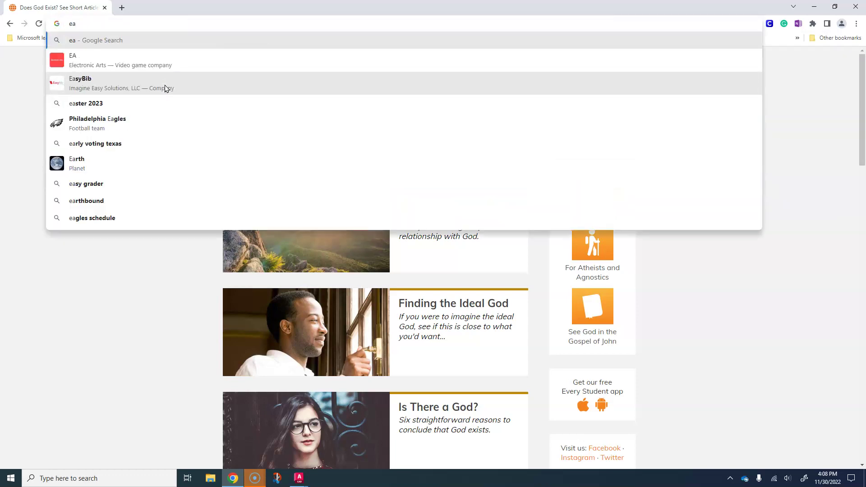
type("ve")
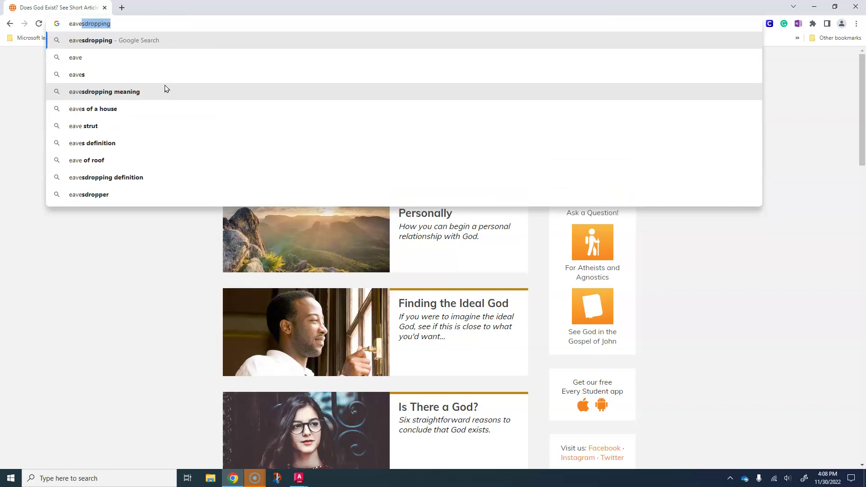
left_click(82, 58)
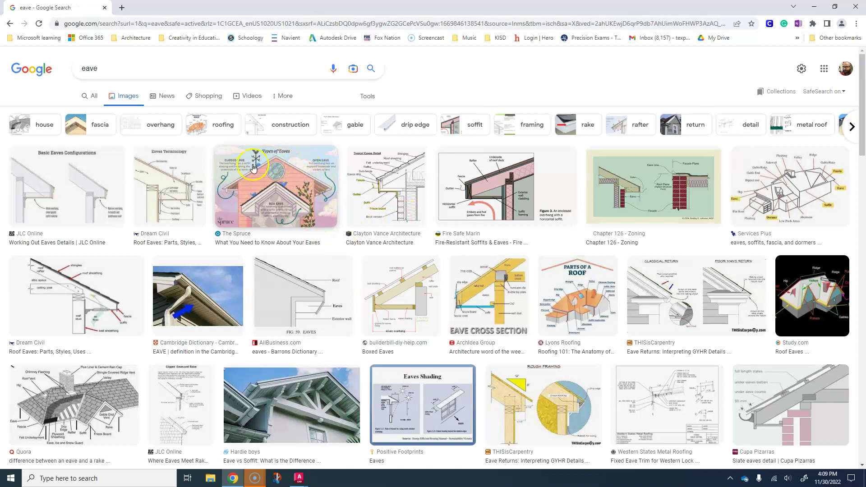
Examine the Eaves Terminology diagram, the Boxed Eaves section and the Eave vs Soffit photo for how the overhang extends past the wall.
left_click(234, 187)
left_click(177, 196)
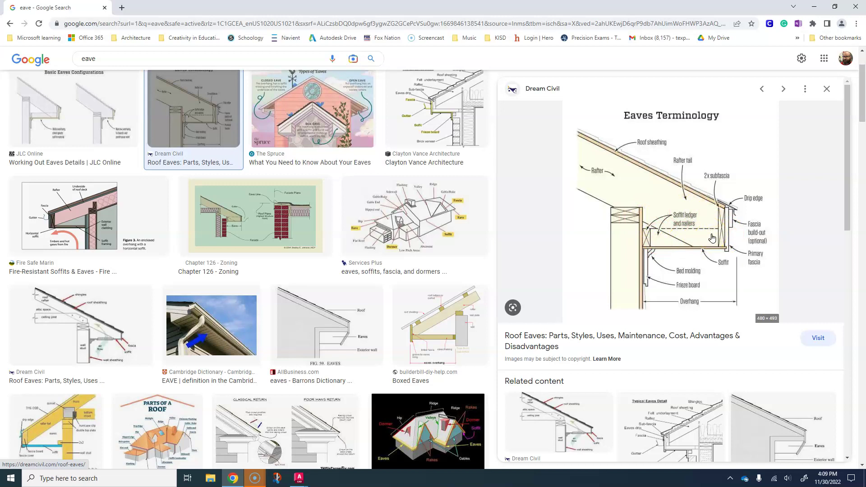
left_click(439, 325)
scroll(264, 344, "down", 6)
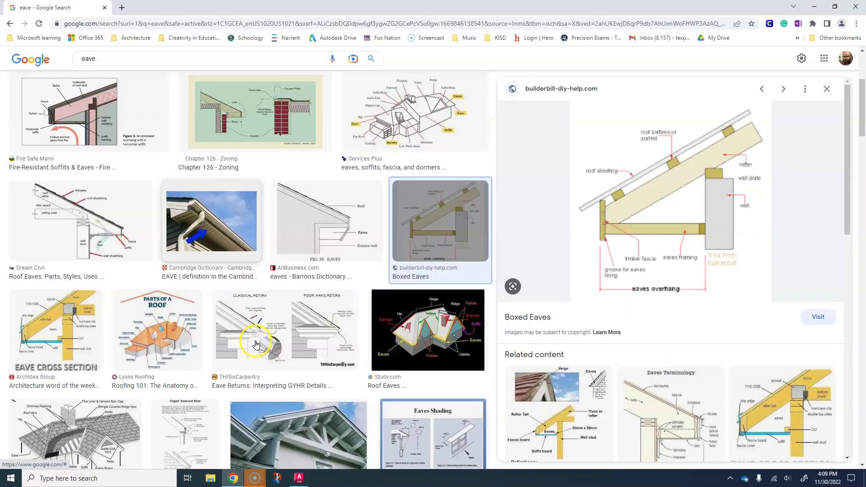
scroll(264, 344, "down", 1)
left_click(298, 227)
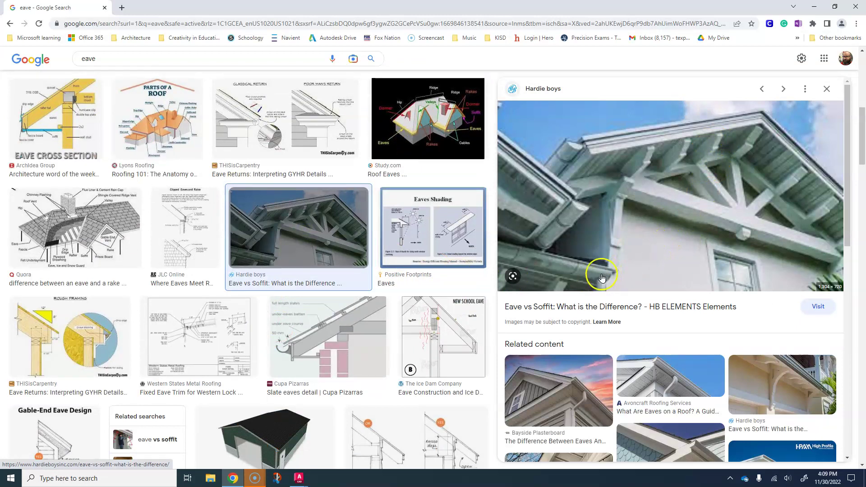
scroll(603, 275, "down", 1)
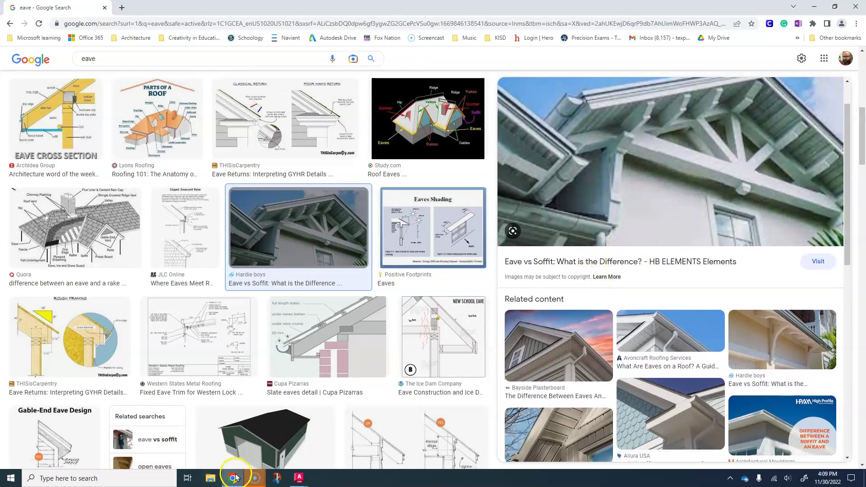
Switch back to Jeff_Roofplan.dwg in AutoCAD and offset the roof outline 12" to the outside.
mouse_move(293, 483)
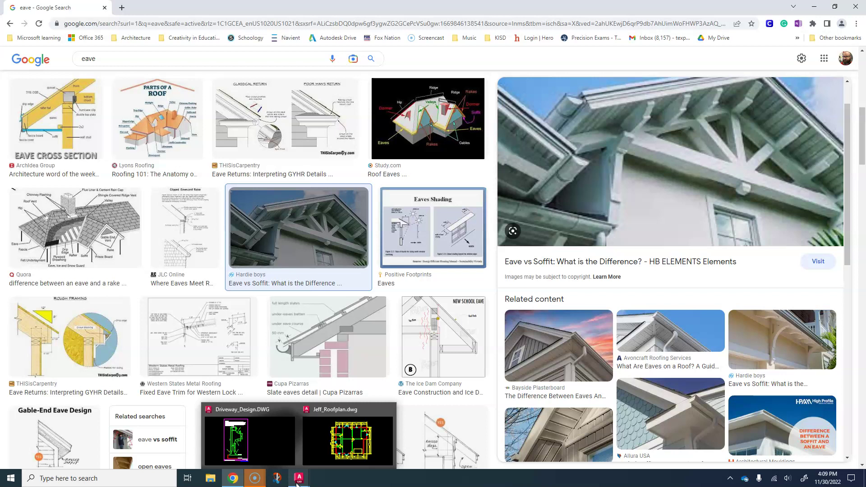
left_click(304, 445)
left_click(314, 465)
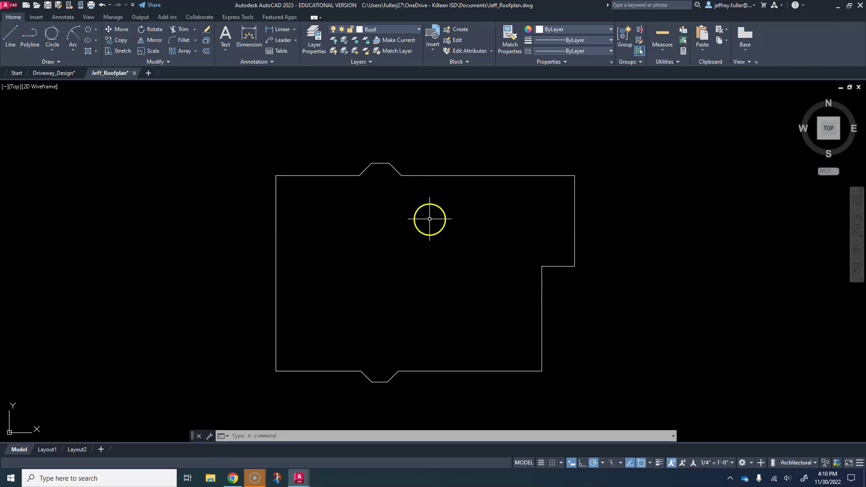
left_click(206, 50)
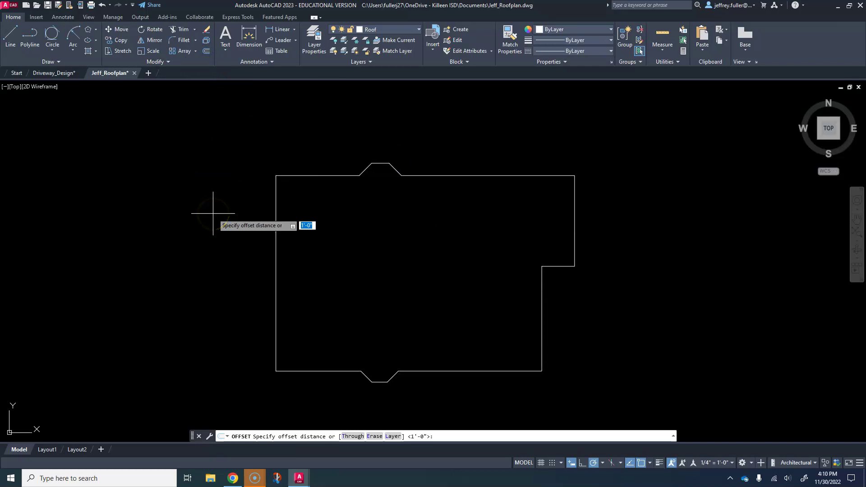
key("Return")
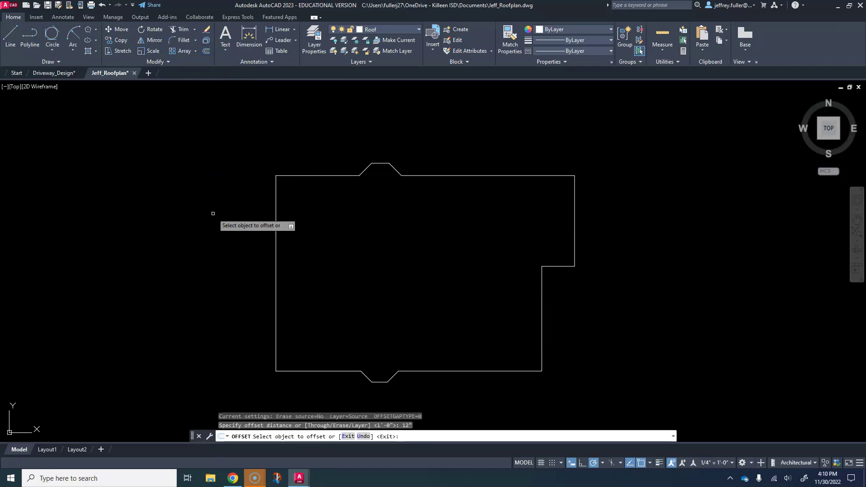
left_click(296, 175)
left_click(289, 155)
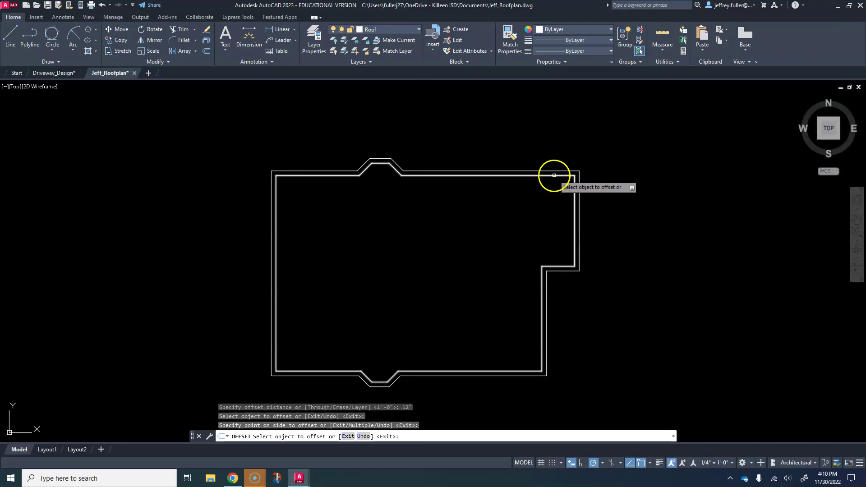
key("Escape")
key("Escape")
key("Escape")
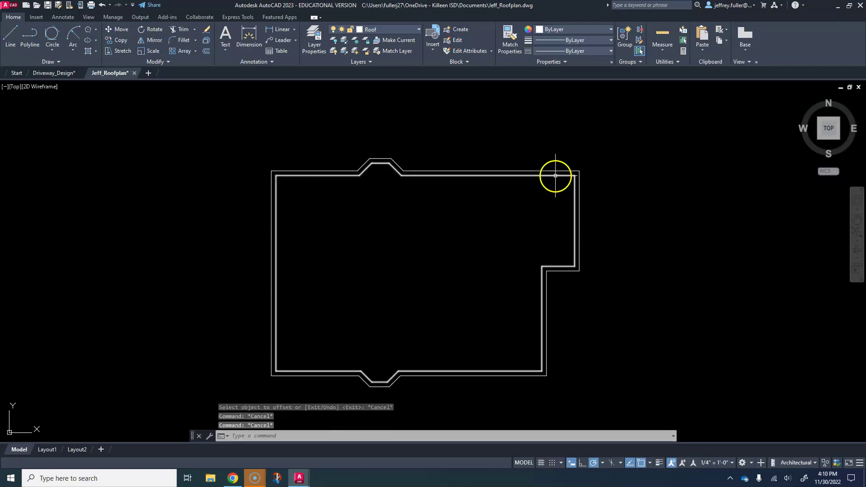
Delete the original inner outline, keeping only the offset eave outline.
left_click(555, 176)
key("Delete")
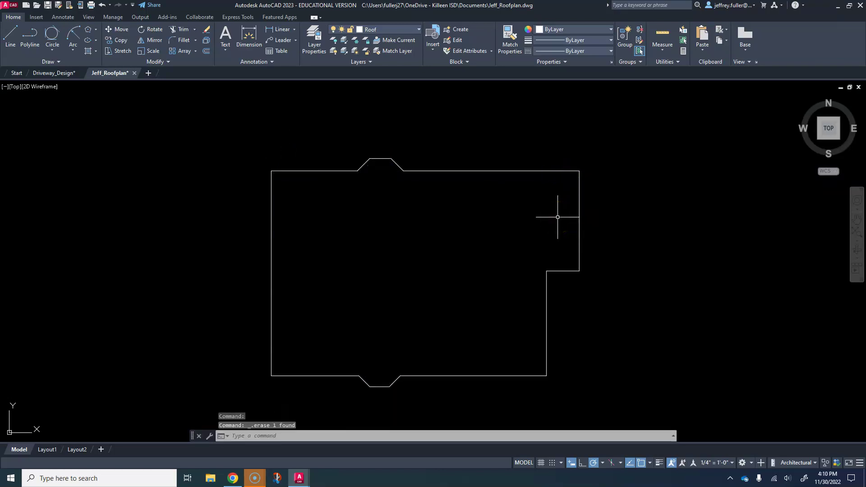
mouse_move(491, 228)
middle_mouse_down()
mouse_move(493, 221)
mouse_move(448, 220)
middle_mouse_up()
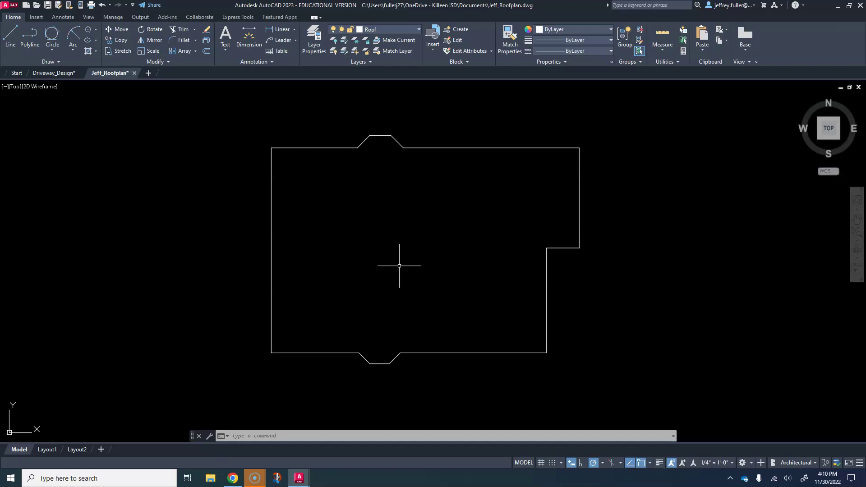
Switch to the Google image results in Chrome and search for "hip roof".
left_click(230, 474)
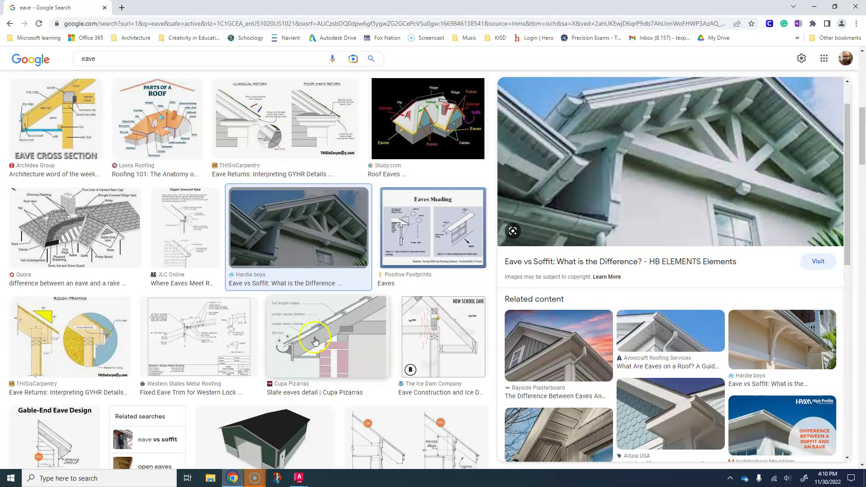
scroll(315, 341, "down", 4)
scroll(327, 204, "up", 8)
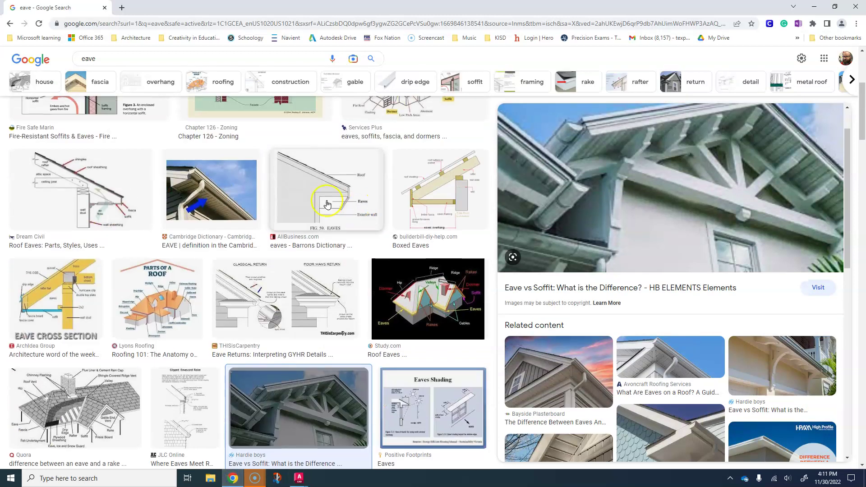
left_click(75, 60)
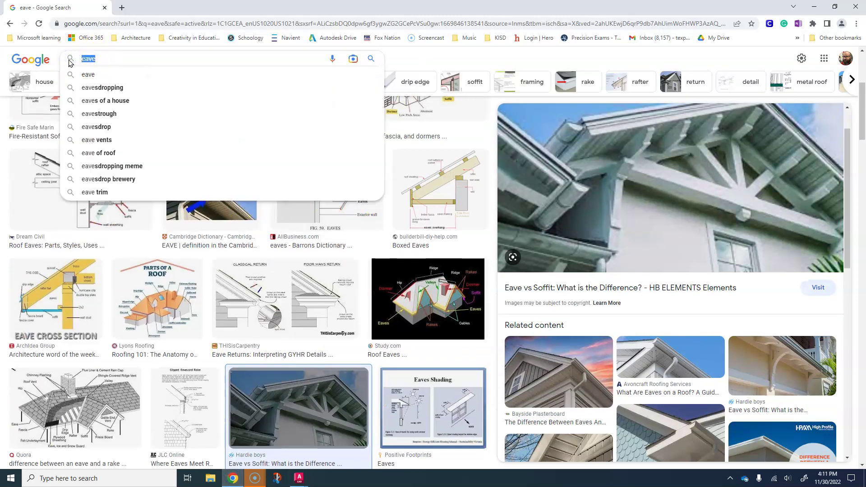
type("hip roof")
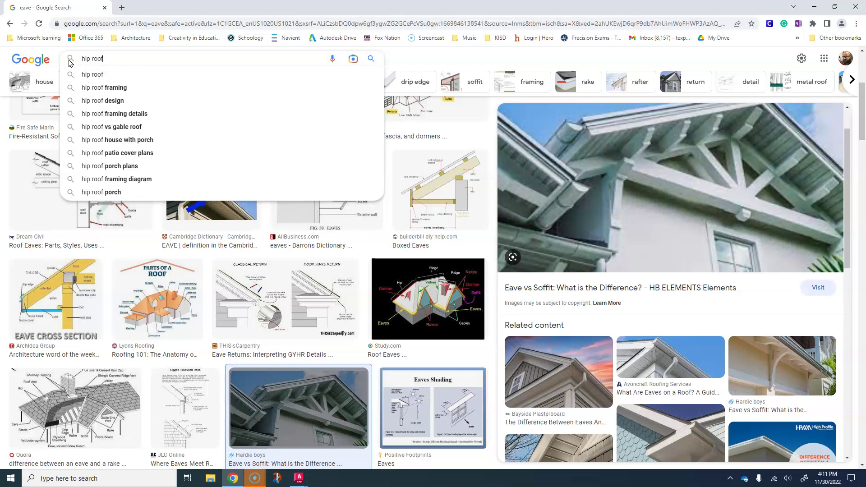
key("Return")
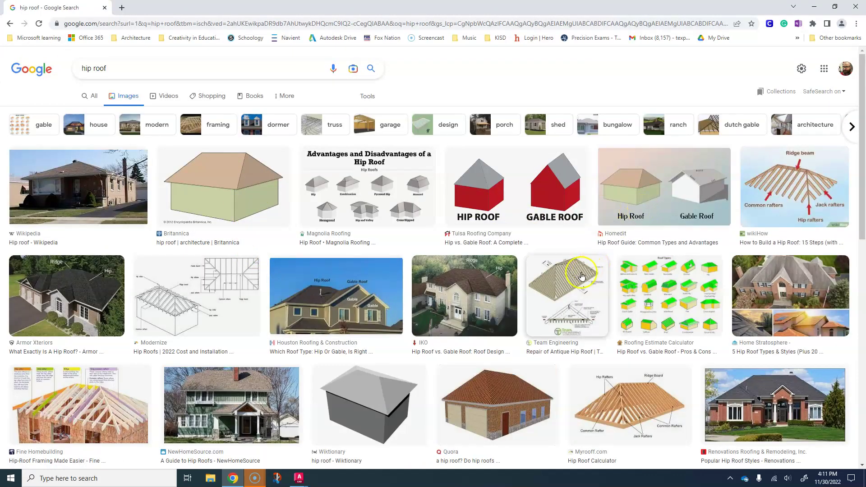
Examine the hip roof images and the Roof Types chart for how hip roofs differ from other roof shapes.
scroll(362, 346, "down", 2)
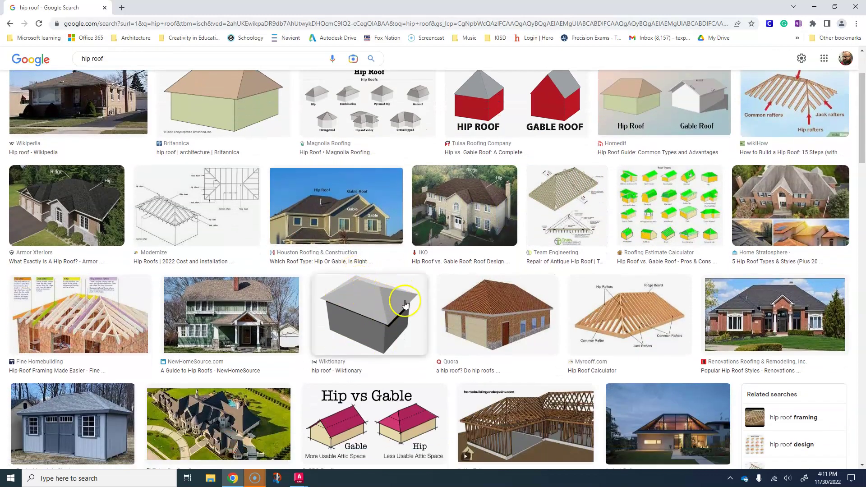
middle_click(487, 305)
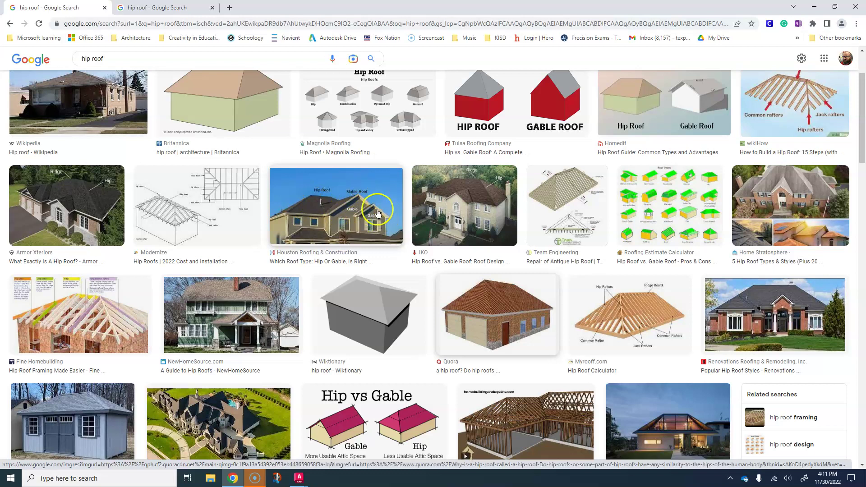
scroll(381, 216, "down", 2)
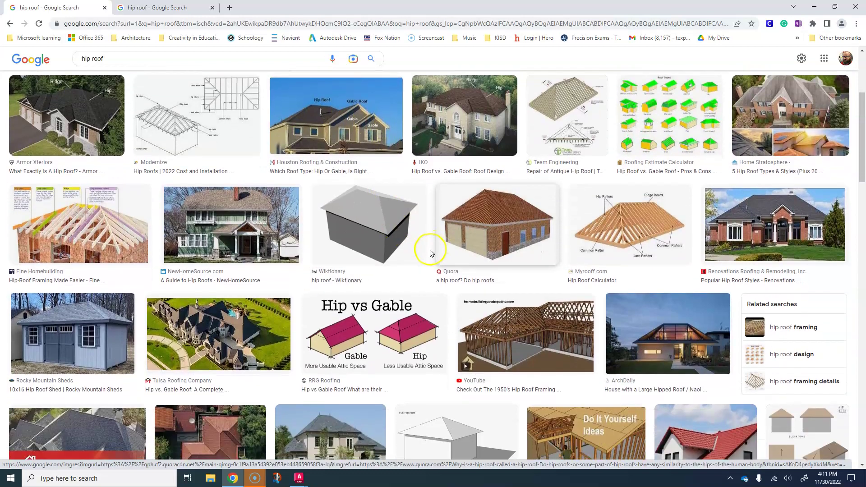
middle_click(421, 243)
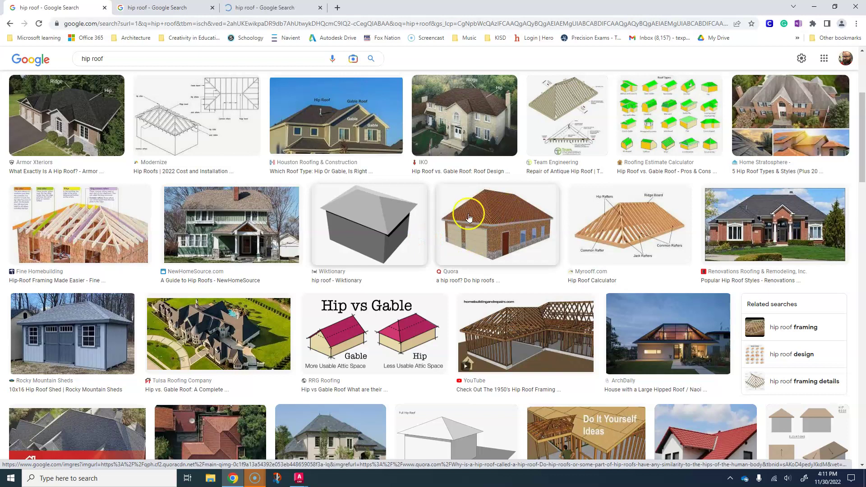
scroll(471, 212, "up", 4)
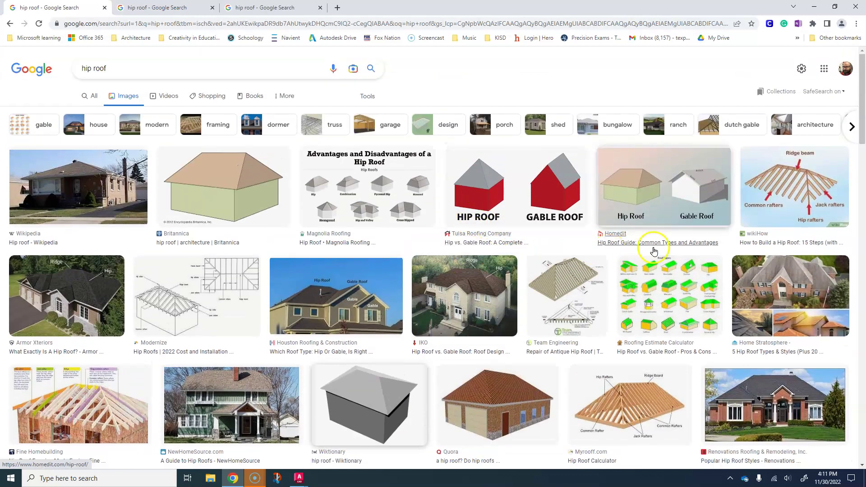
left_click(672, 298)
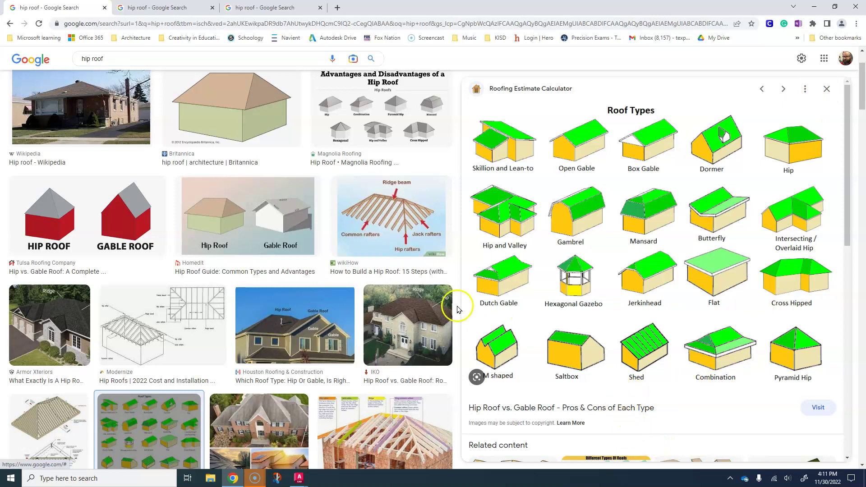
scroll(476, 298, "down", 1)
scroll(492, 294, "up", 1)
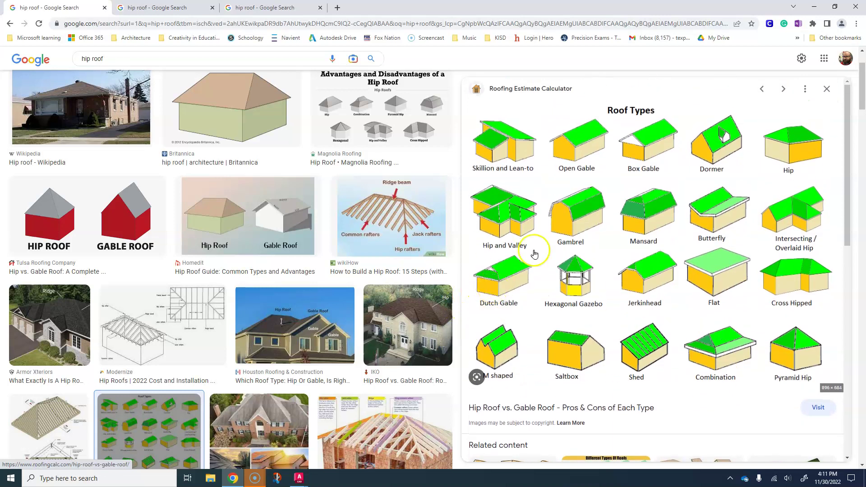
left_click(828, 87)
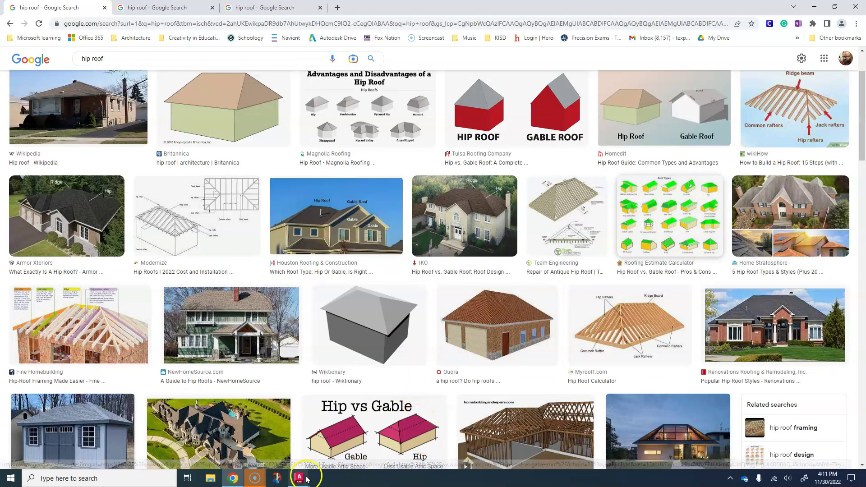
Browse further hip roof examples and open the Shutterstock aerial photo of an L-shaped hip roof to study its ridges and hips.
mouse_move(300, 480)
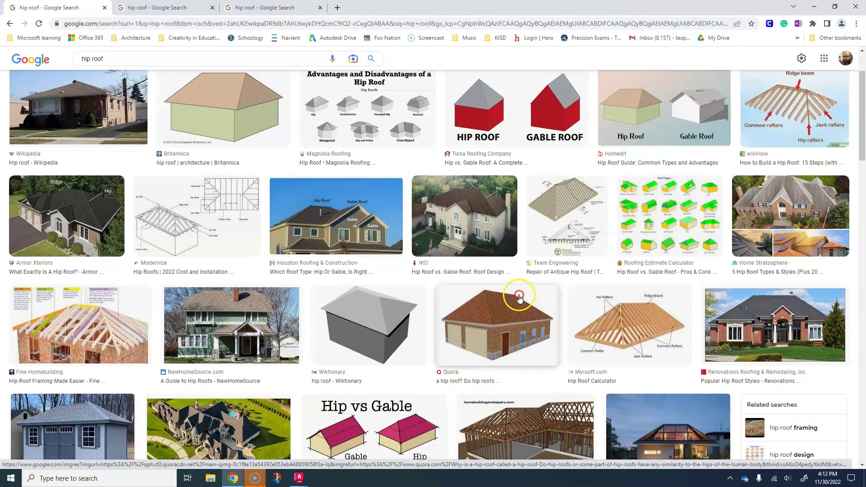
scroll(451, 384, "down", 1)
middle_click(422, 429)
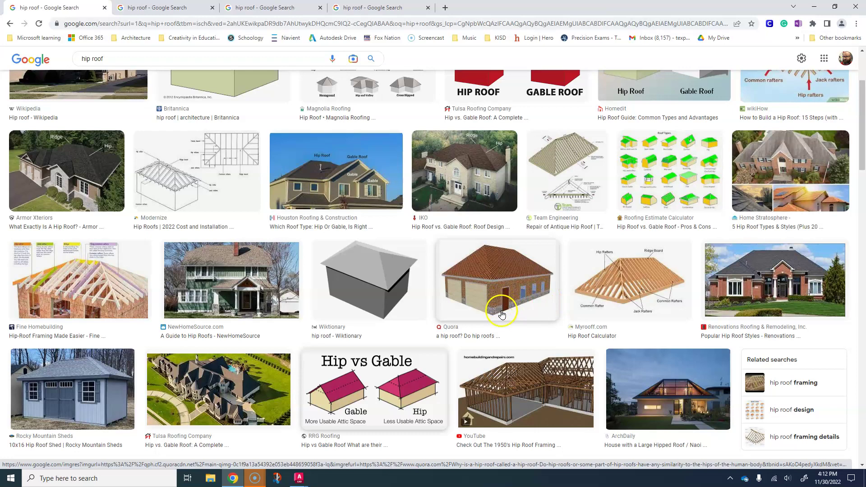
scroll(501, 315, "down", 4)
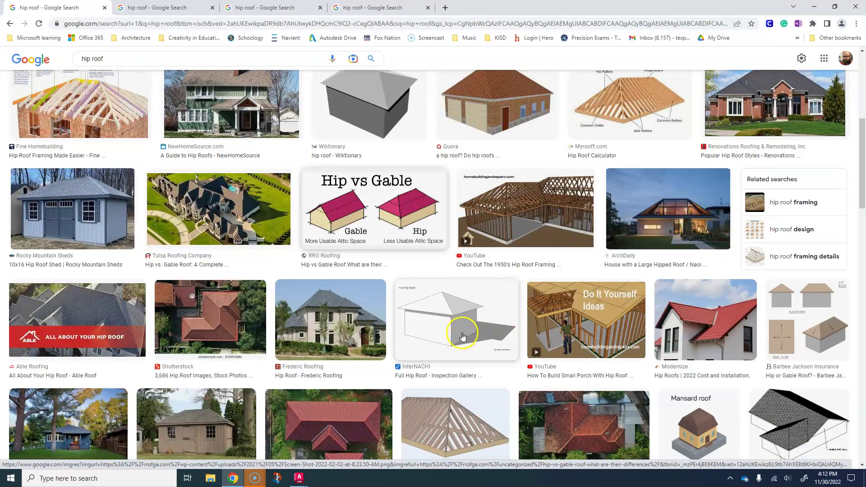
scroll(450, 325, "down", 2)
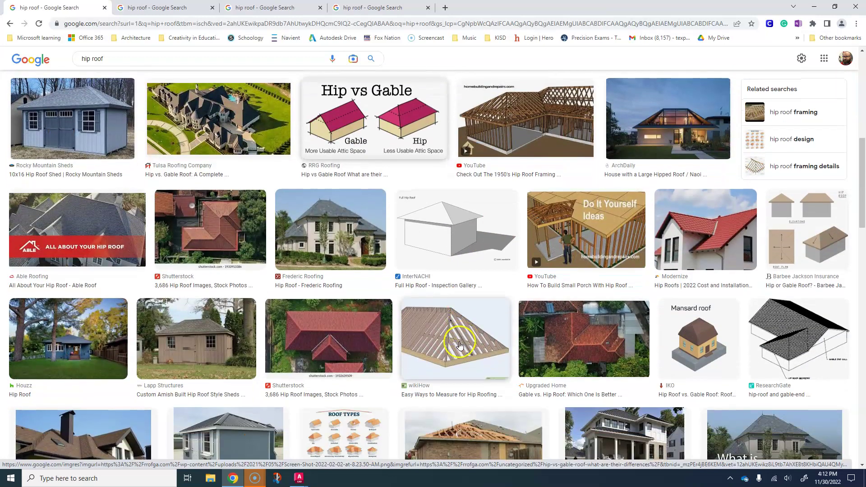
left_click(228, 234)
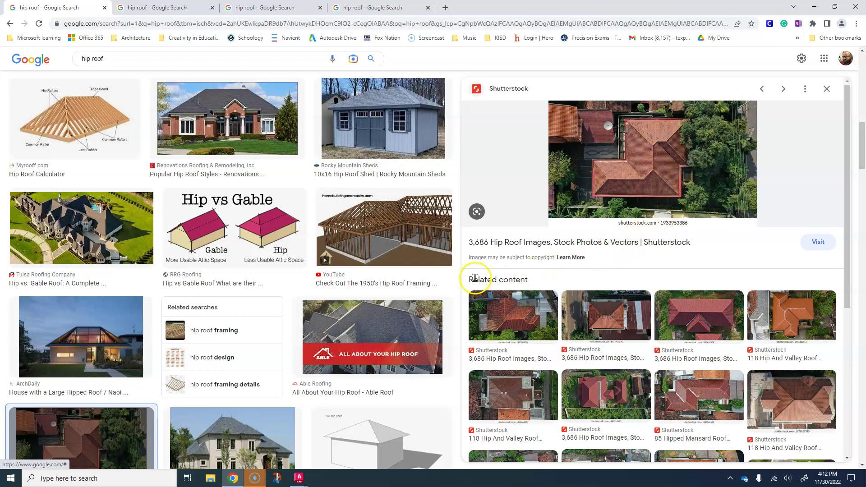
Switch back to Jeff_Roofplan.dwg in AutoCAD and draw a horizontal ridge line from the west edge's midpoint to the lower east edge.
left_click(298, 477)
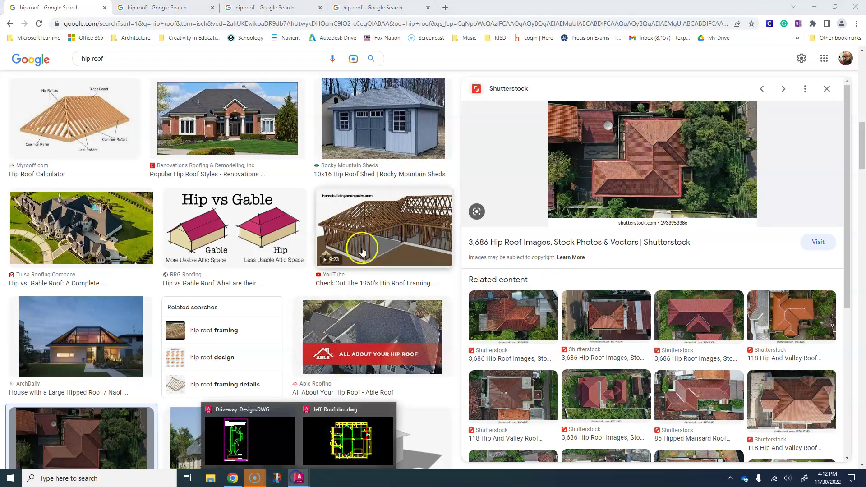
left_click(366, 436)
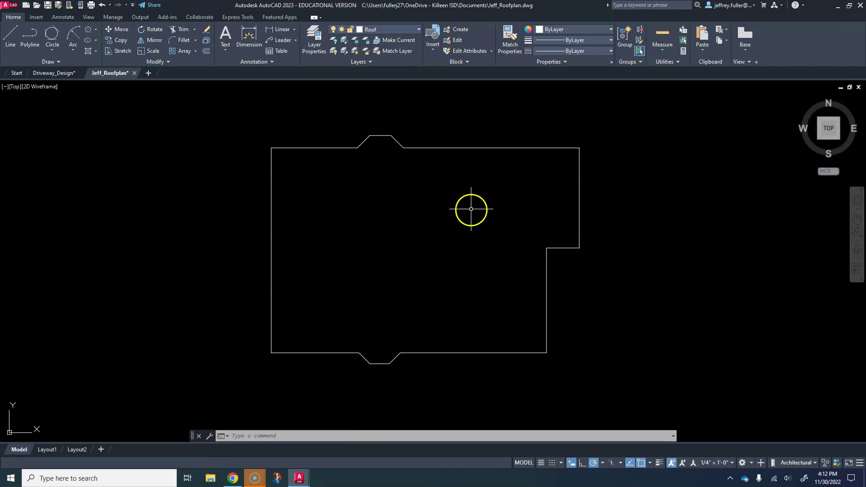
left_click(10, 36)
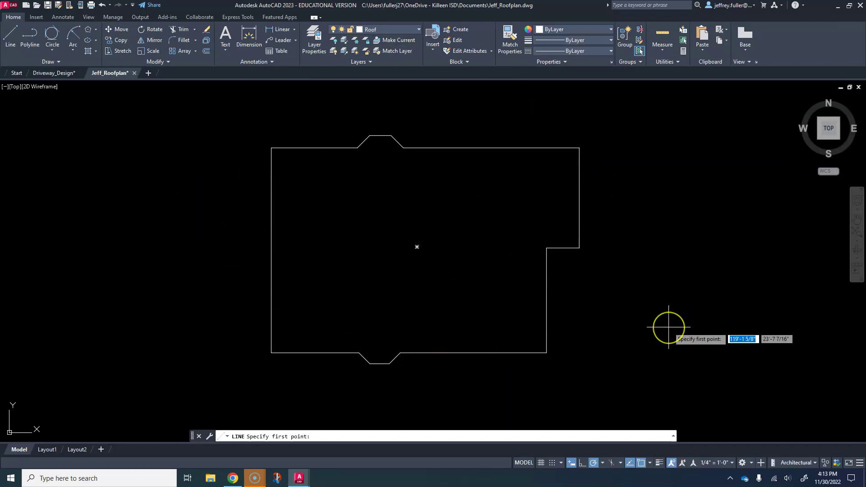
left_click(651, 323)
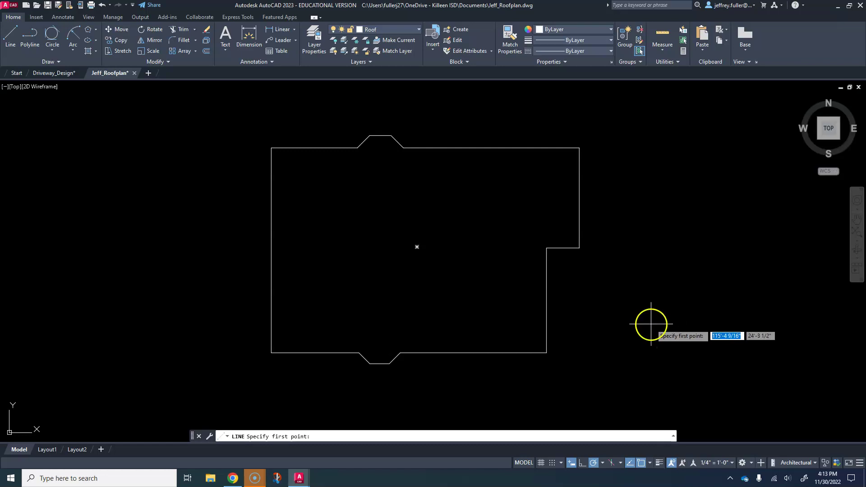
left_click(271, 250)
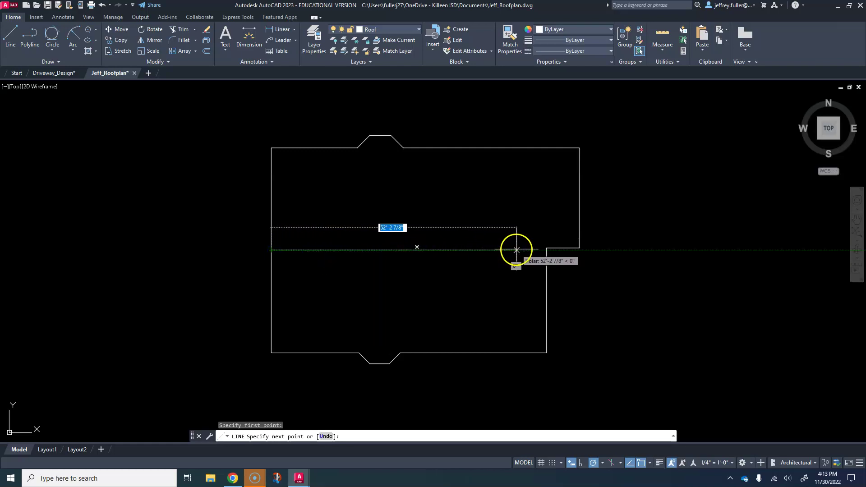
left_click(545, 250)
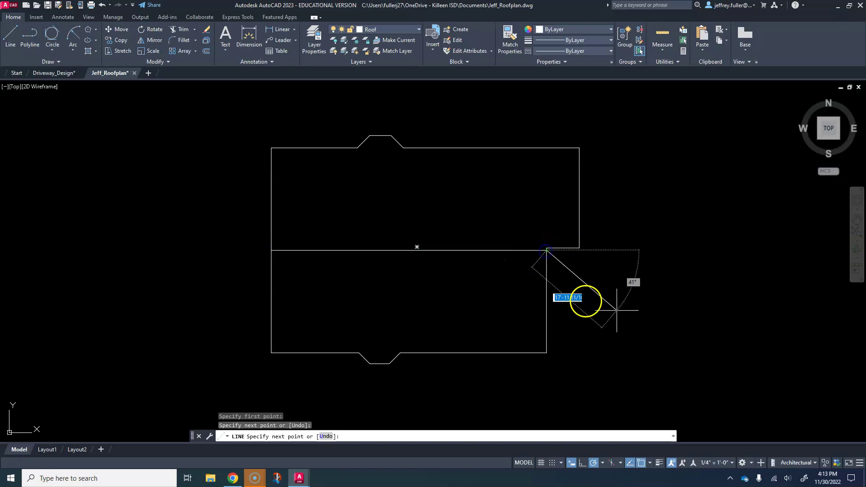
key("Escape")
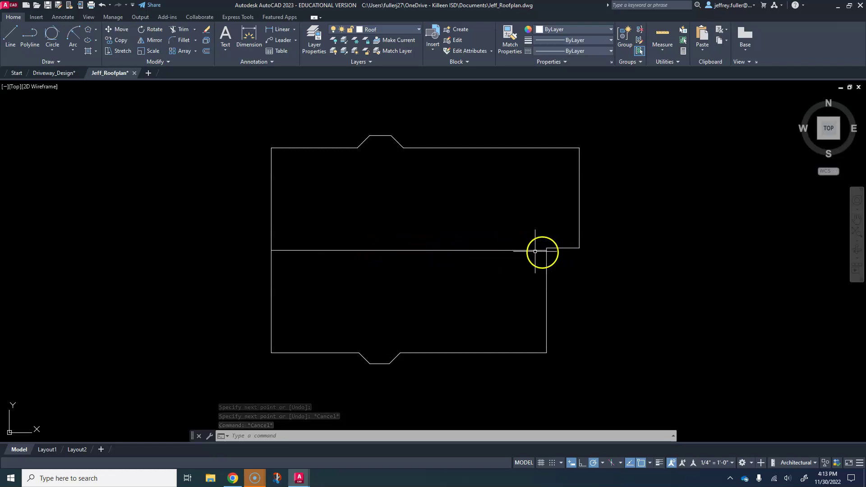
Draw two 45° hip lines from the outline's southwest and northwest corners, meeting at the ridge line.
left_click(10, 33)
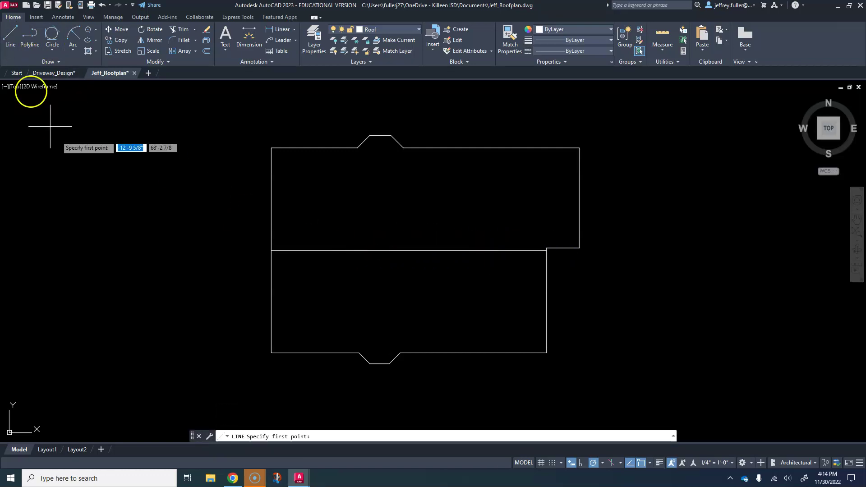
left_click(271, 353)
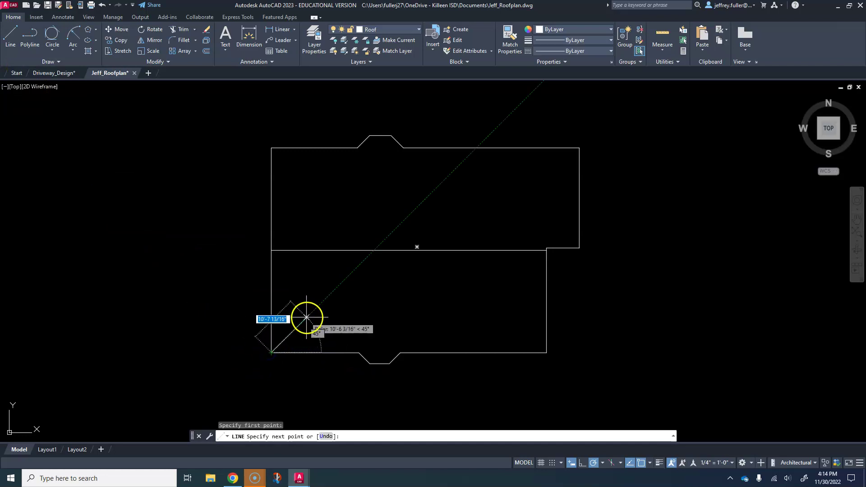
left_click(372, 250)
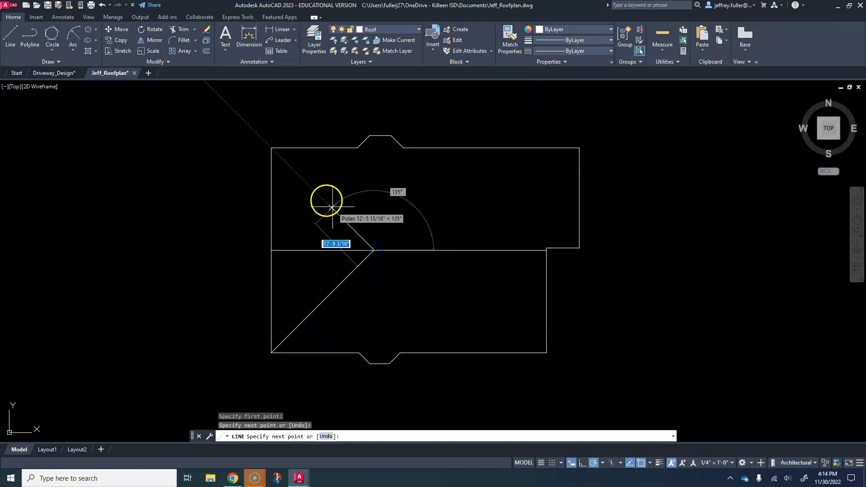
left_click(271, 148)
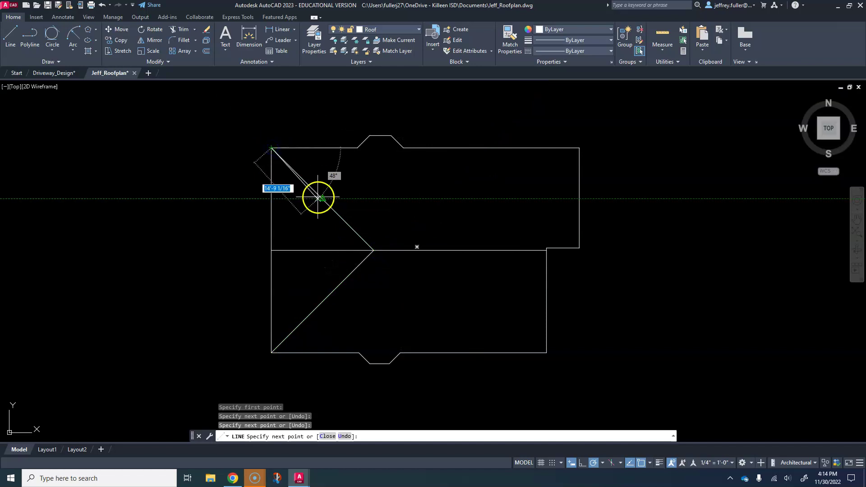
key("Escape")
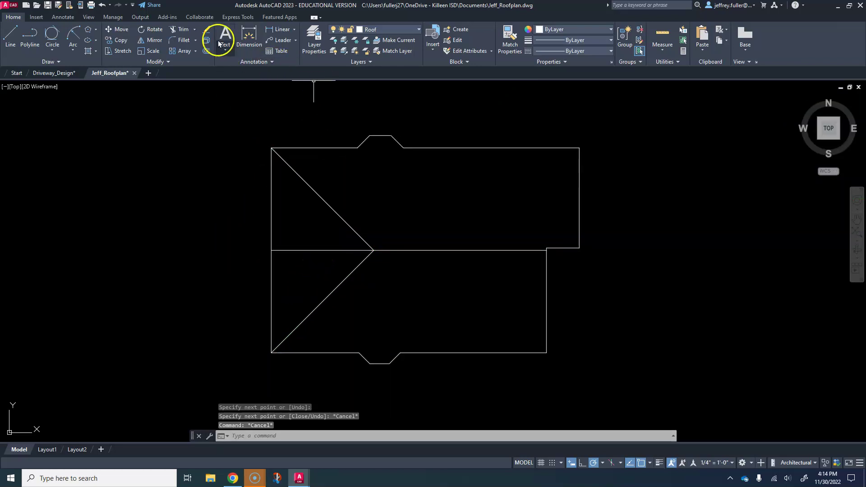
Trim the part of the ridge line between the west edge and the point where the two hips meet.
left_click(179, 29)
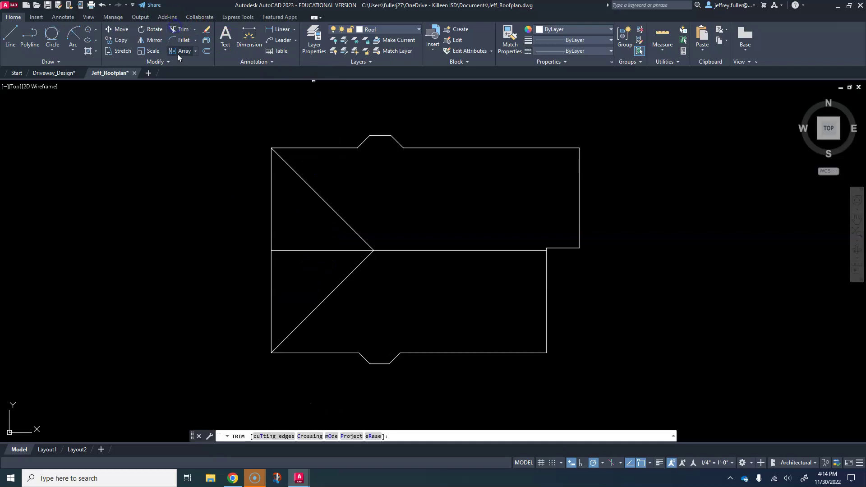
left_click(292, 249)
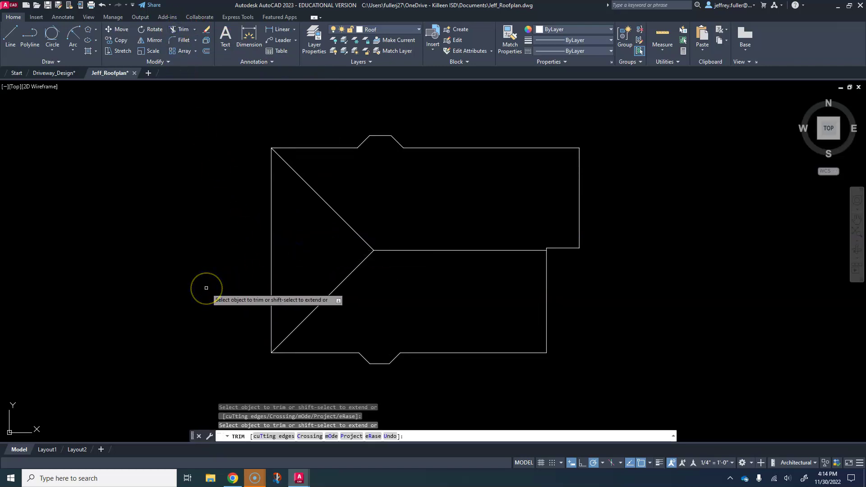
key("Escape")
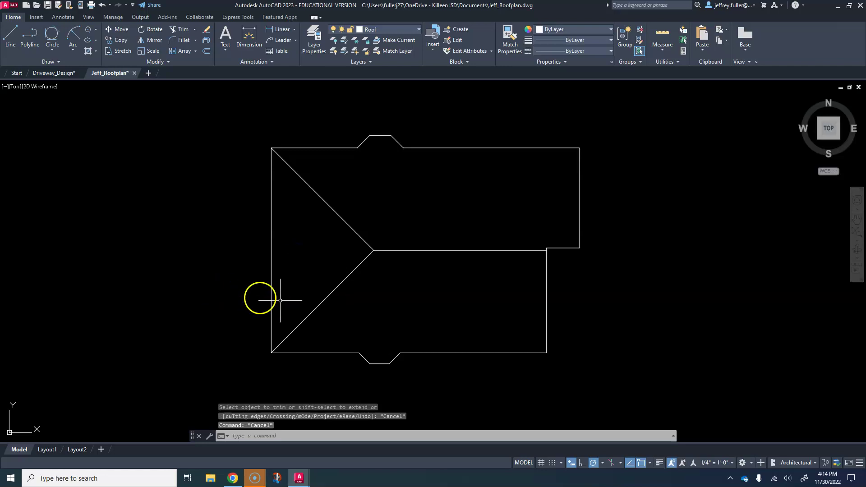
Shorten the ridge line by stretching its east endpoint back inside the roof outline.
left_click(510, 251)
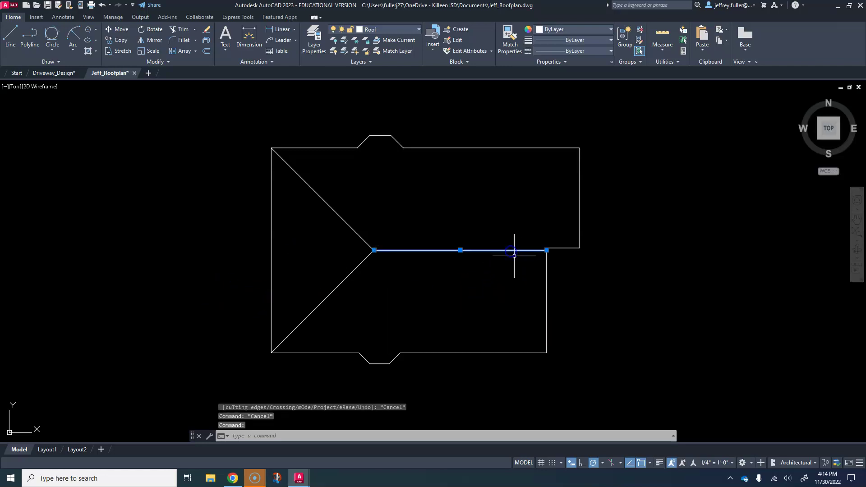
left_click(546, 250)
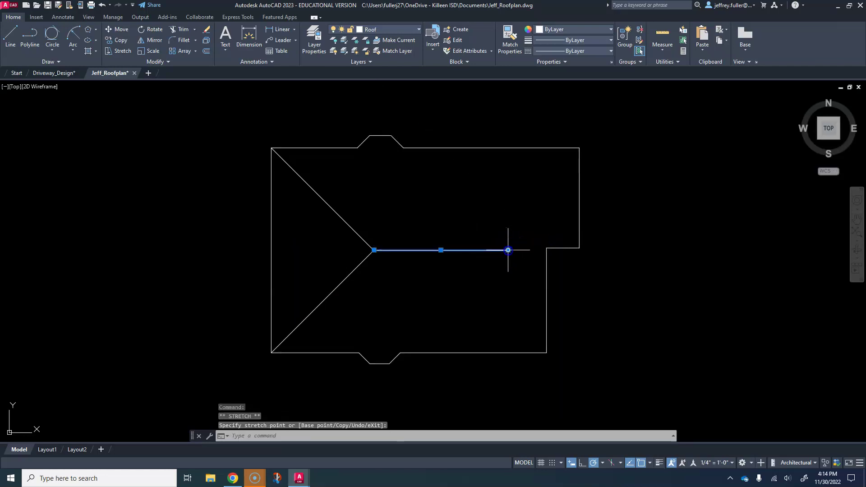
Draw a 45° hip line from the outline's southeast corner up to the main ridge line.
key("Escape")
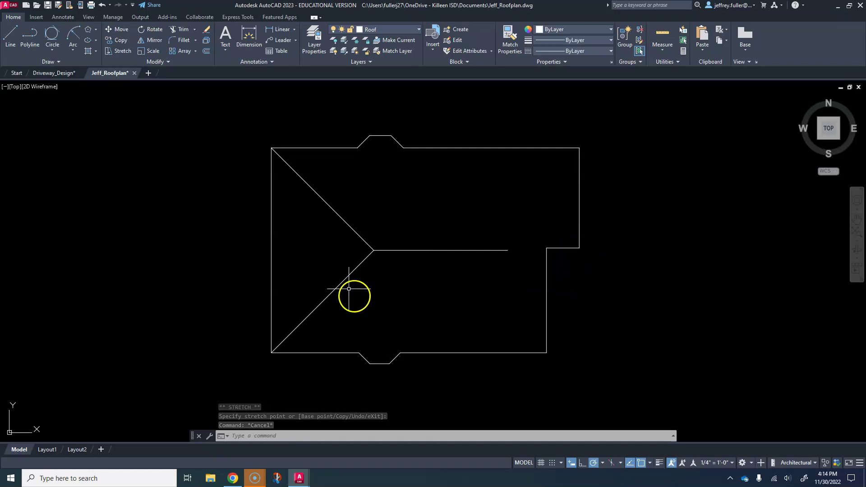
left_click(10, 35)
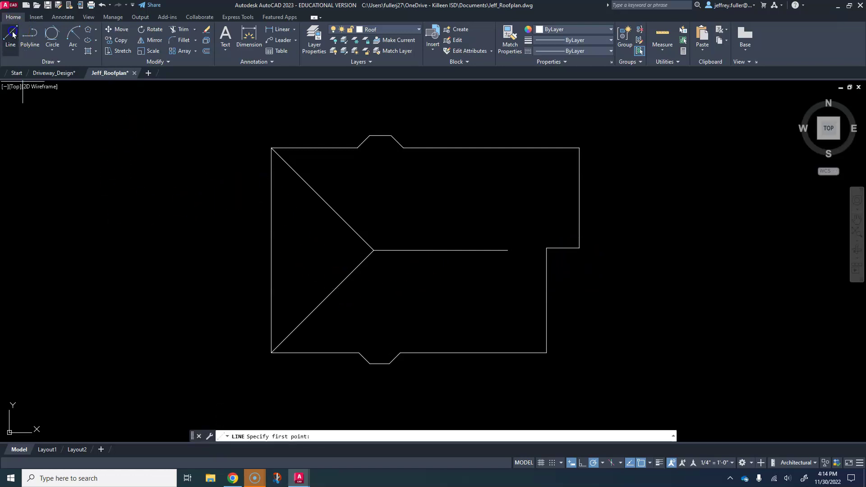
left_click(546, 352)
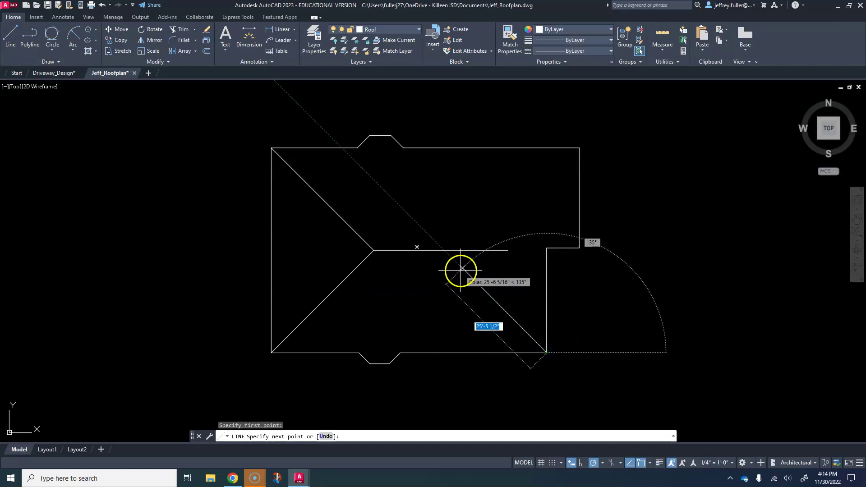
left_click(447, 250)
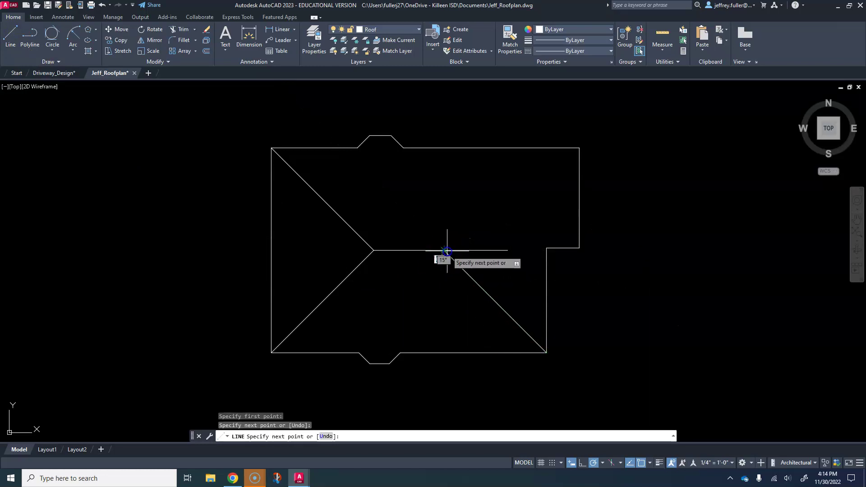
key("Escape")
key("Escape")
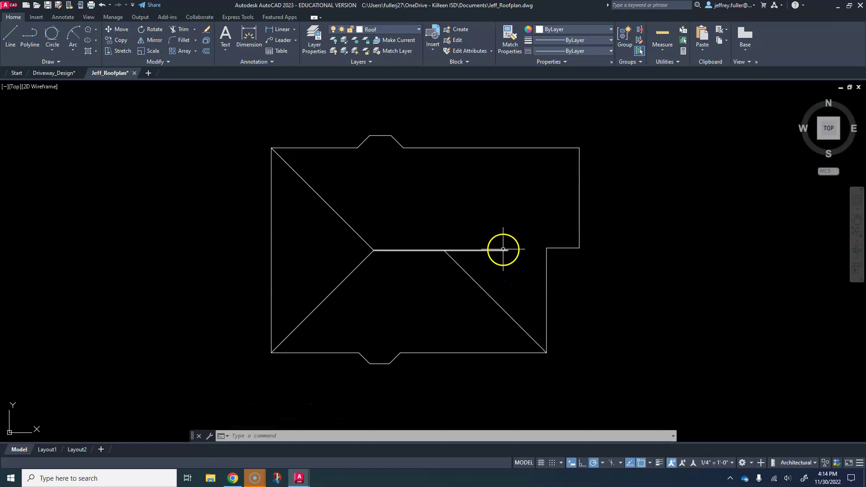
Shorten the main ridge line by stretching its east endpoint back to the top of the southeast hip.
left_click_drag(508, 249, 475, 250)
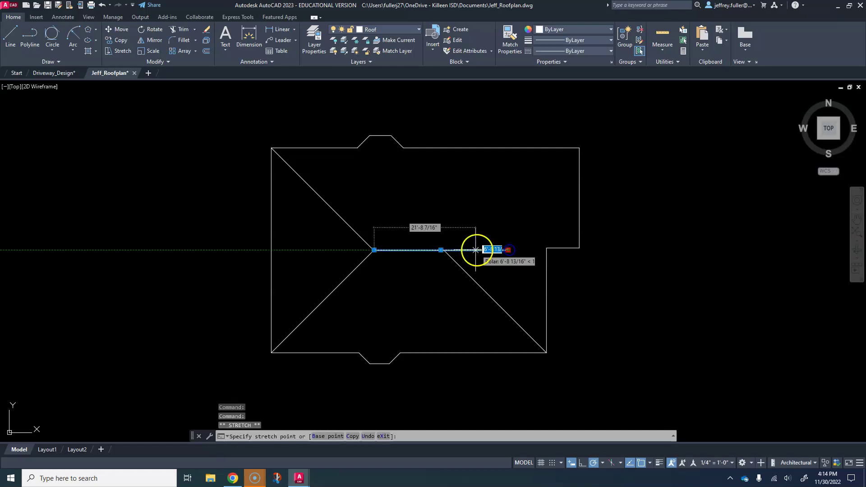
left_click(443, 250)
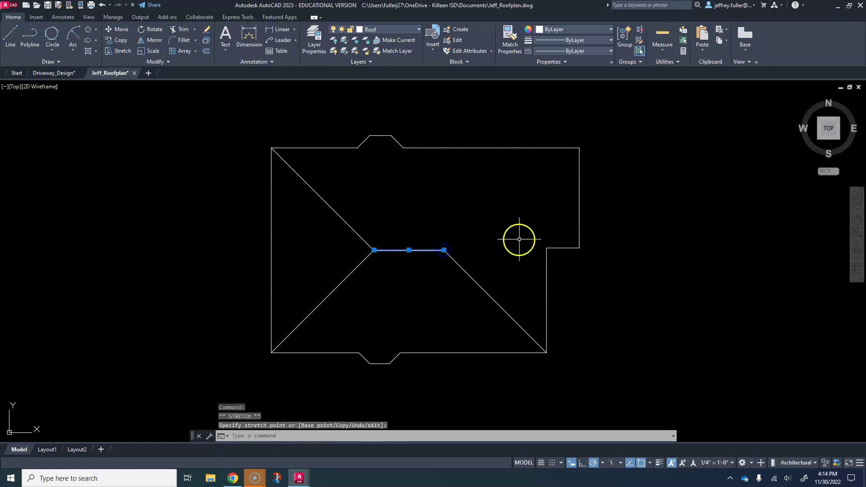
key("Escape")
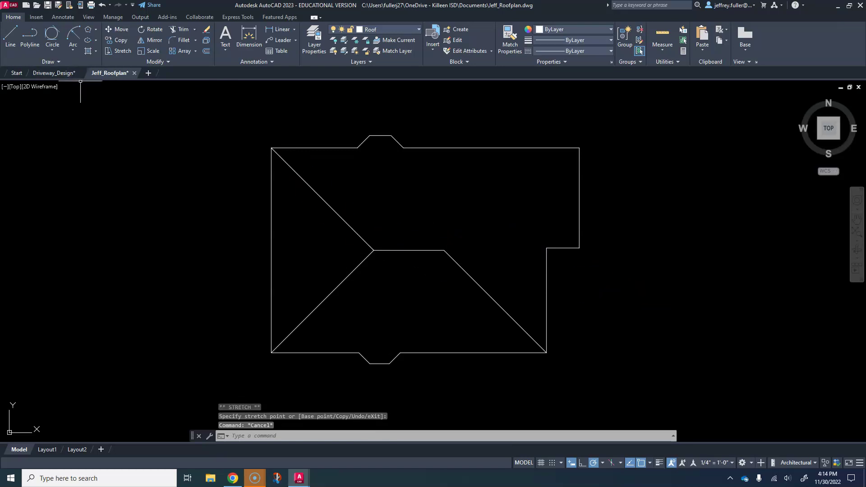
Draw a short 45° line toward the northeast from the main ridge's east end.
left_click(7, 35)
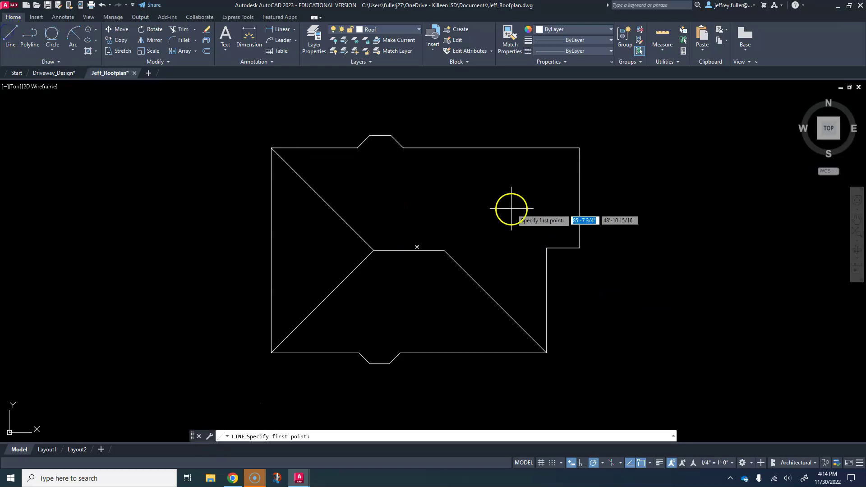
left_click(444, 250)
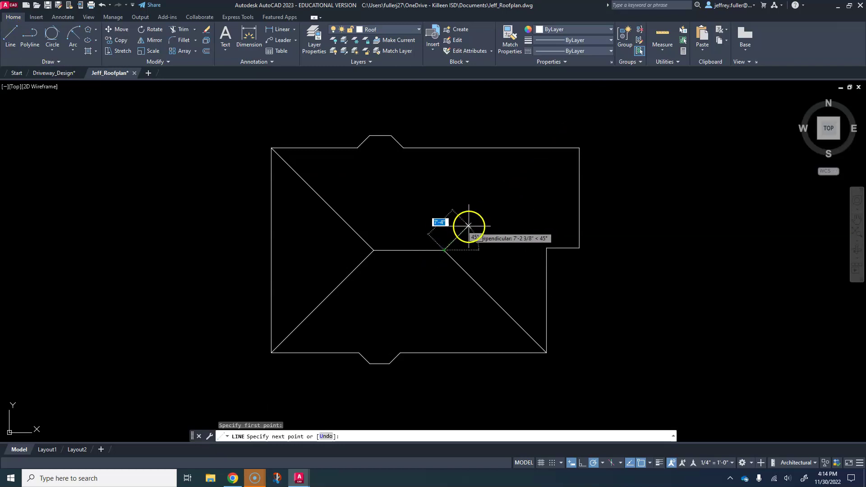
left_click(458, 233)
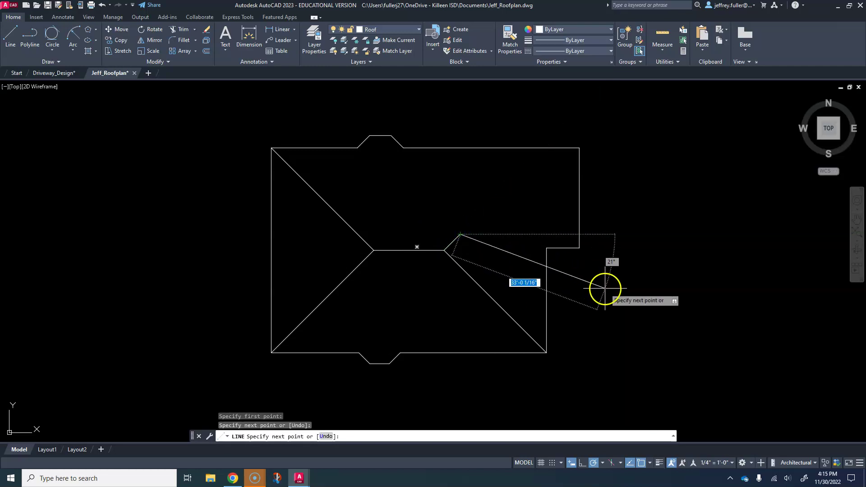
key("Escape")
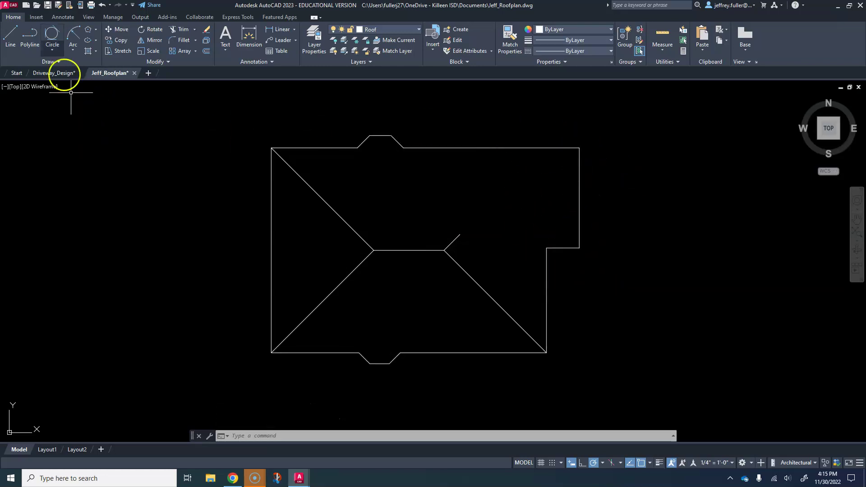
Draw a horizontal ridge line from the midpoint of the upper east edge westward, ending past the short diagonal line.
left_click(9, 31)
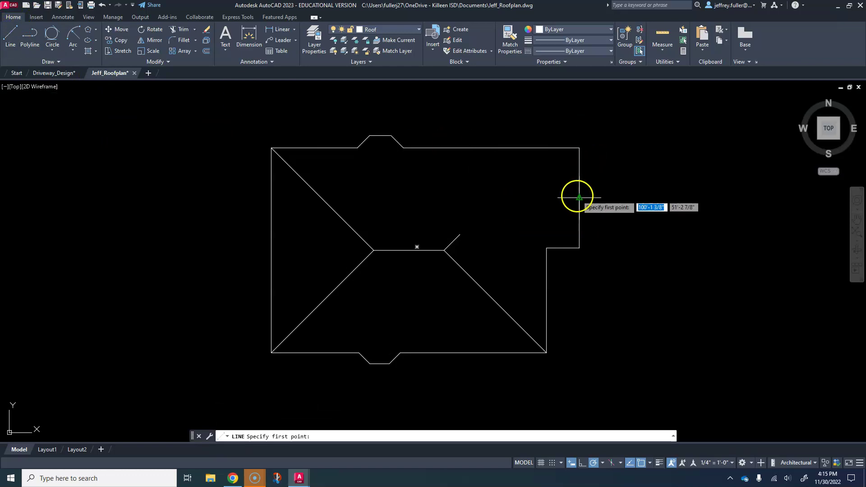
left_click(578, 196)
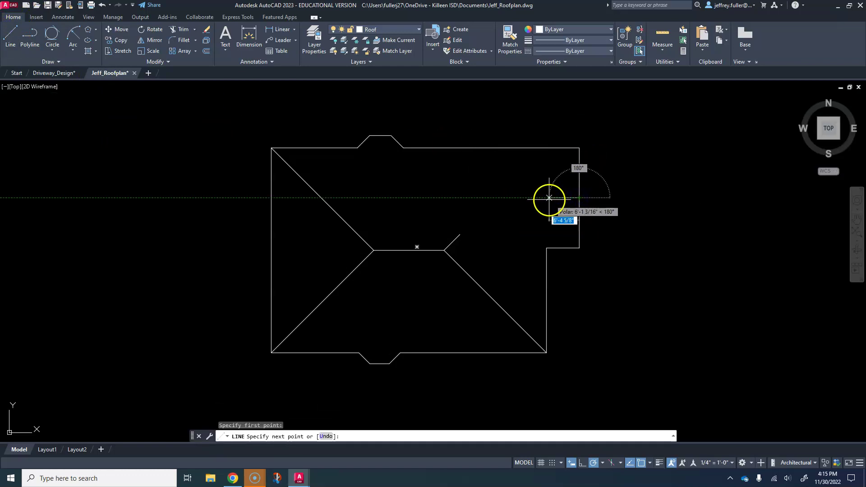
left_click(472, 197)
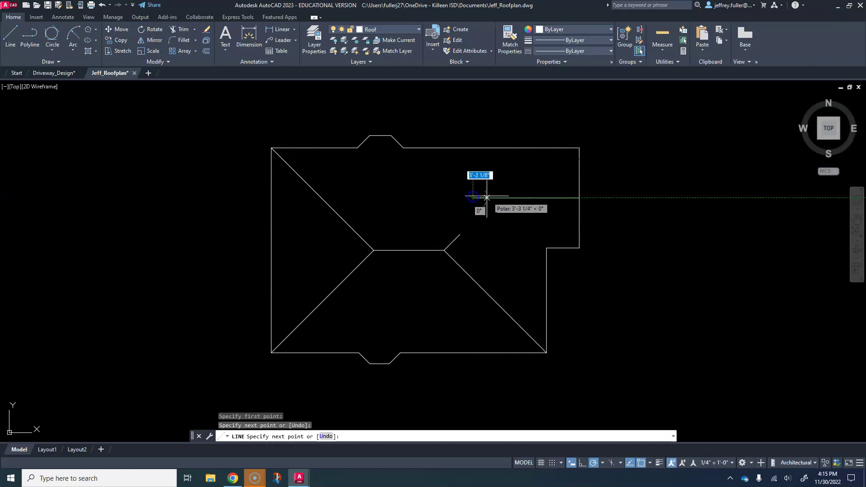
key("Escape")
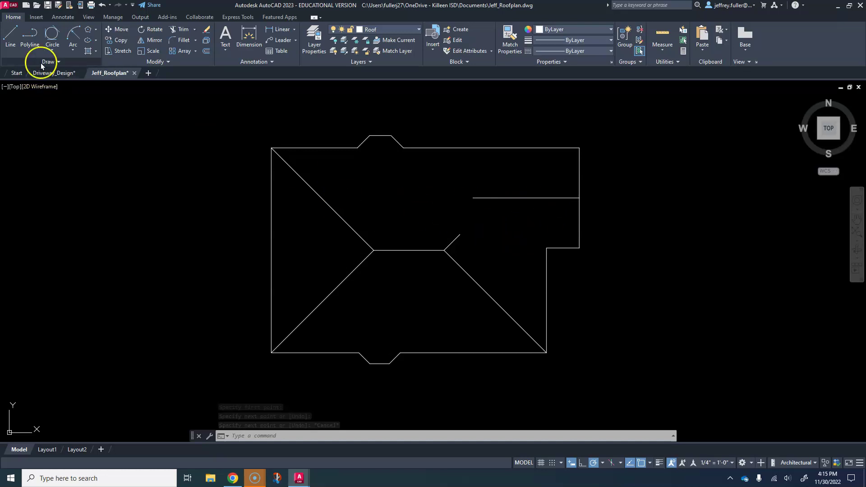
Draw two 45° hip lines from the east wing's southeast and northeast corners, meeting on the upper ridge line.
left_click(12, 36)
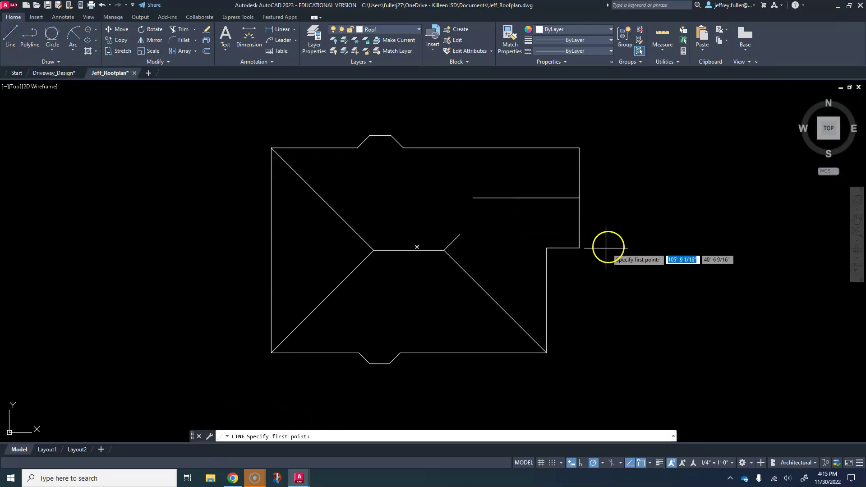
left_click(577, 247)
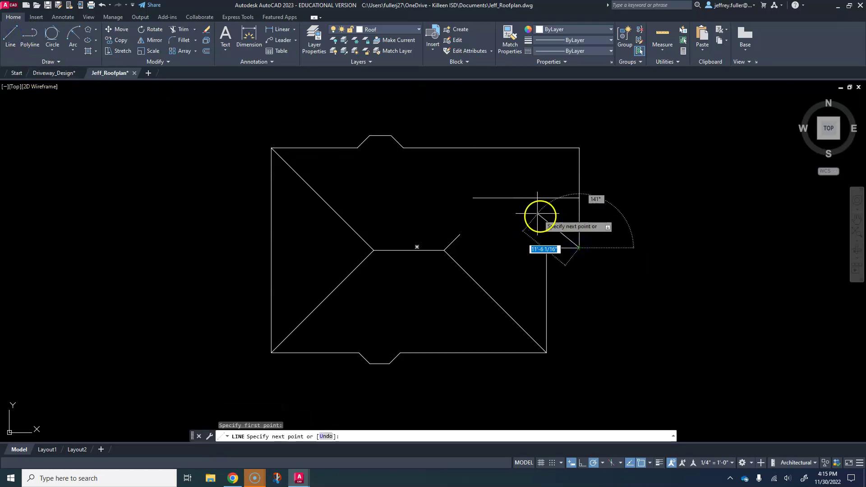
left_click(528, 197)
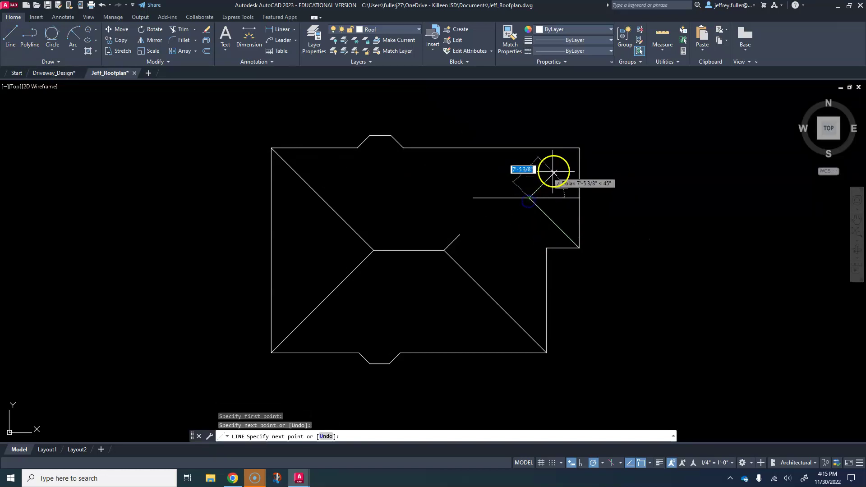
left_click(579, 147)
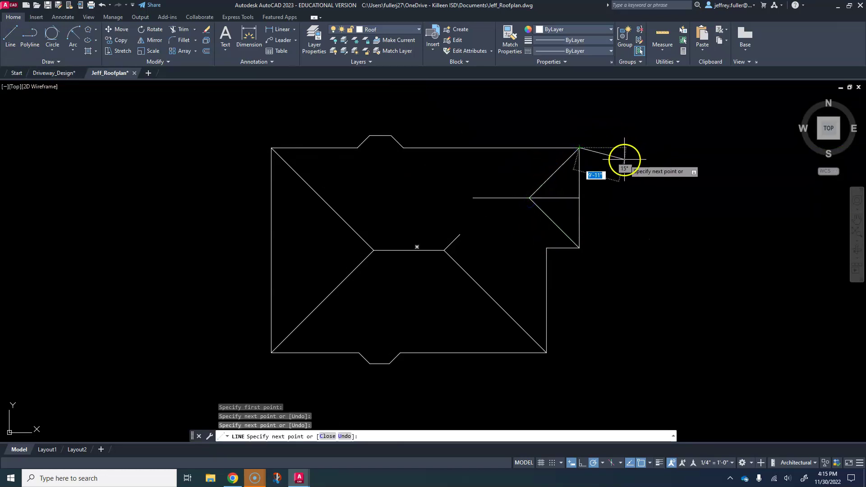
key("Escape")
key("Escape")
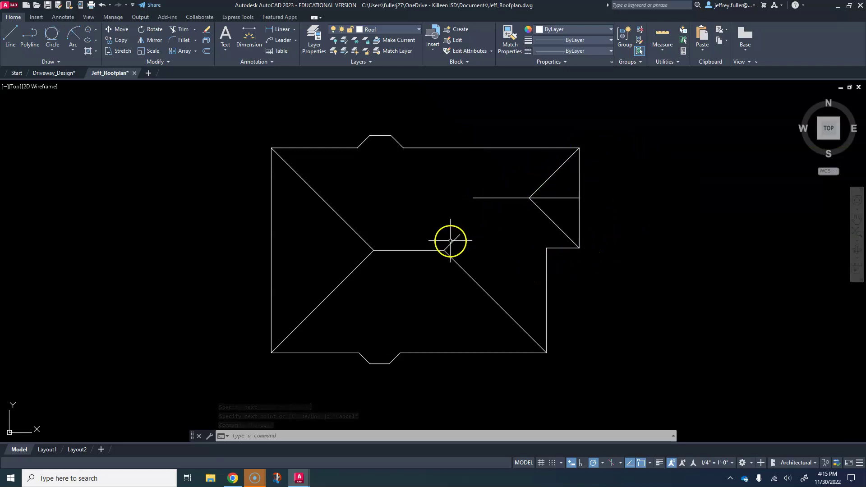
Stretch the short diagonal line's free end along 45° until it meets the upper ridge line.
left_click(460, 234)
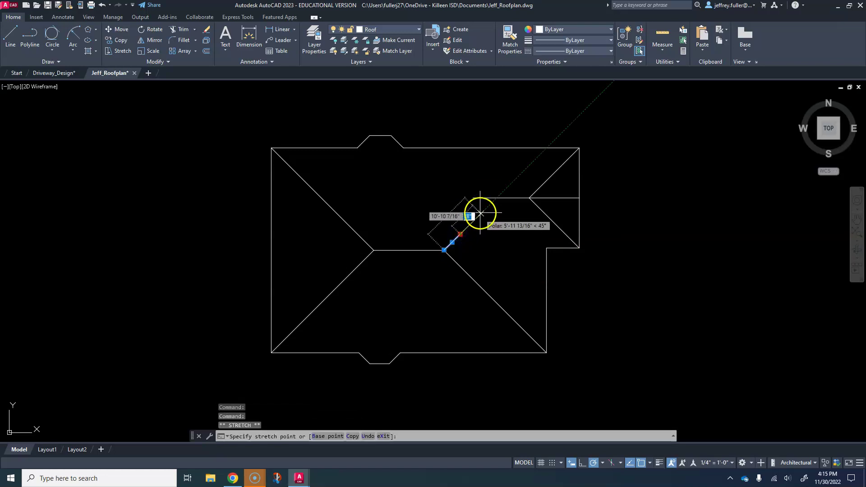
left_click(496, 198)
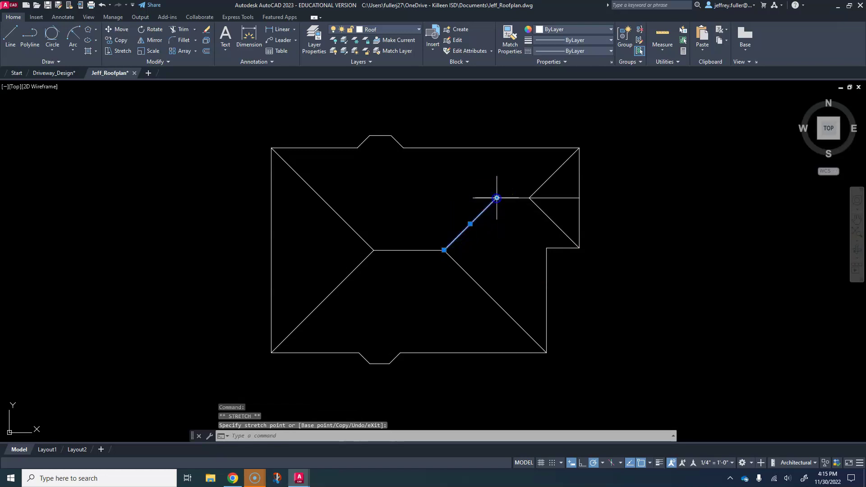
key("Escape")
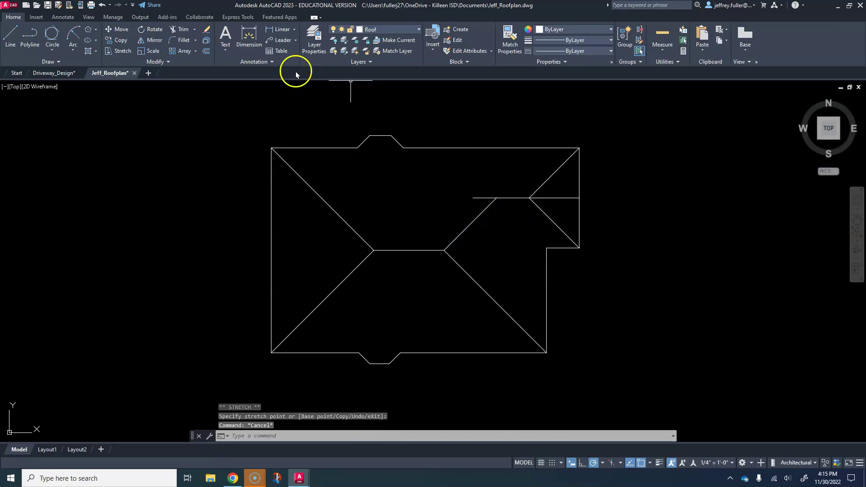
Trim the upper ridge line west of the diagonal and between the two east hips and the east edge.
left_click(182, 30)
left_click(475, 196)
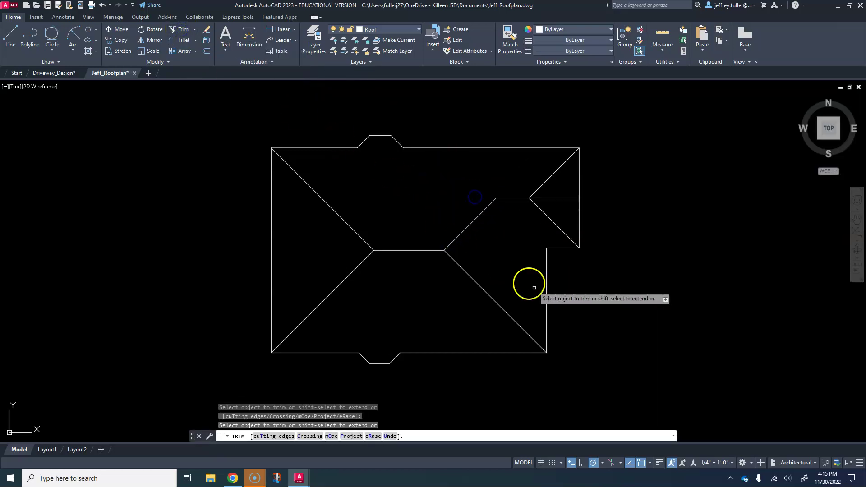
middle_click_drag(537, 289, 455, 293)
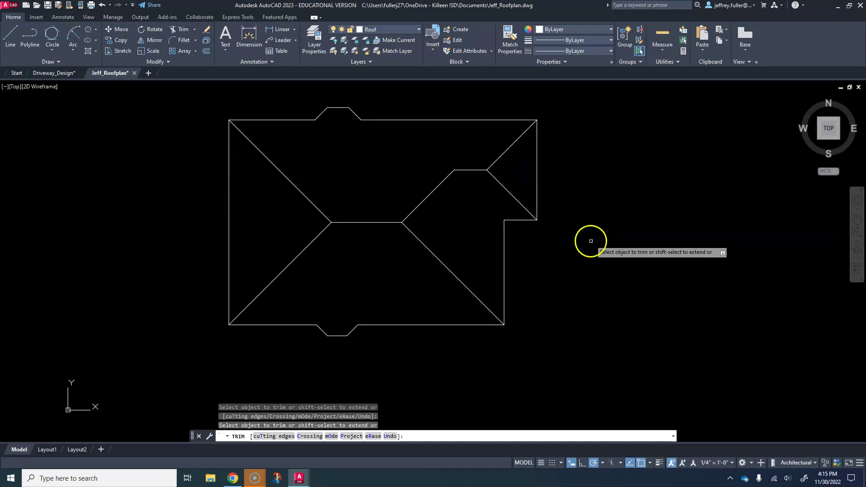
middle_click_drag(589, 241, 609, 257)
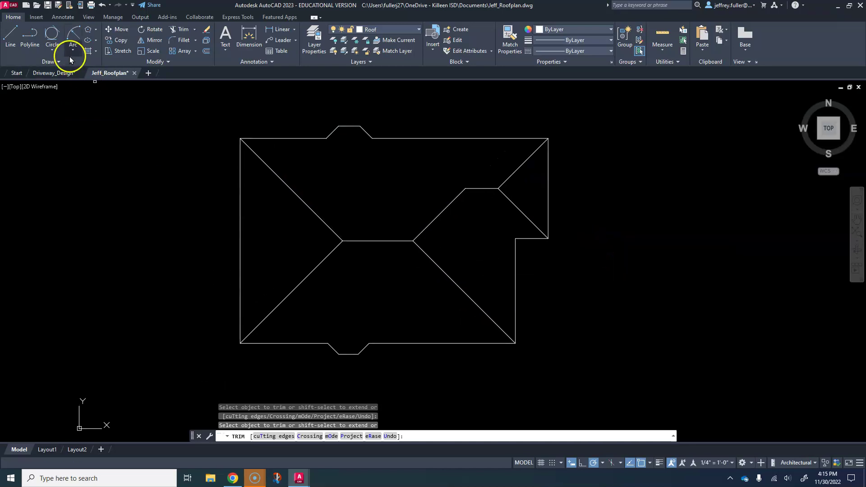
Draw a valley line from the outline's inside corner on the east side to the upper ridge's west end.
left_click(12, 35)
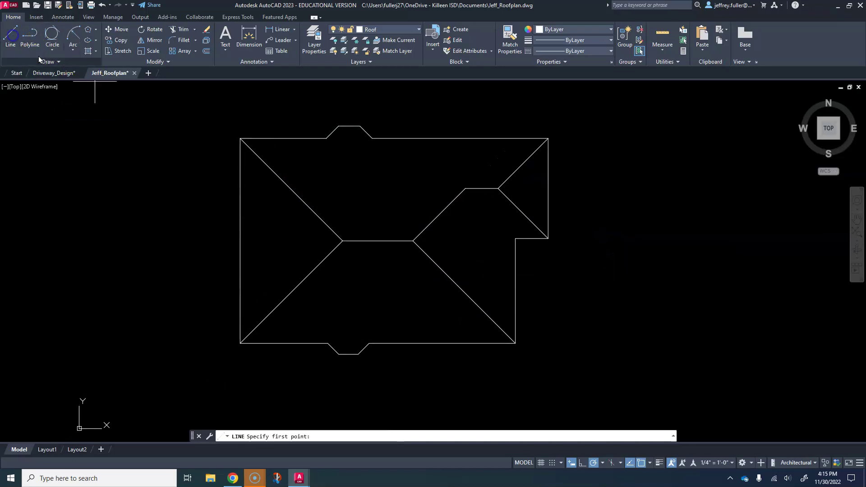
left_click(515, 238)
left_click(465, 188)
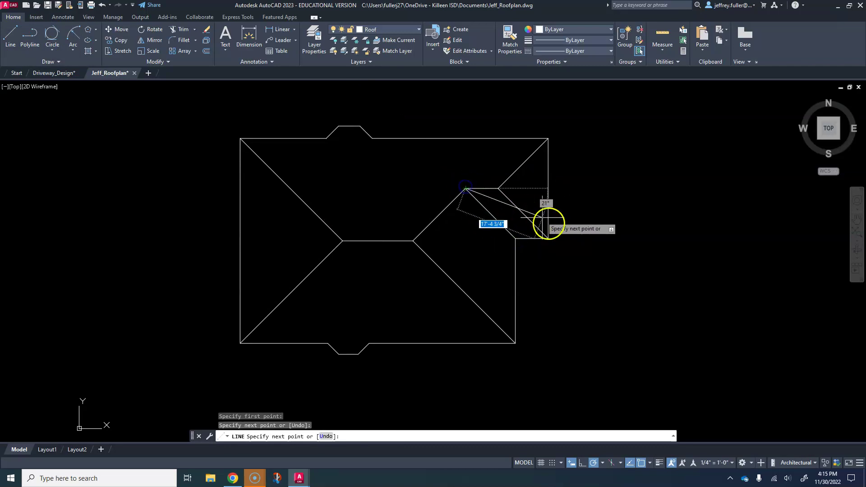
key("Escape")
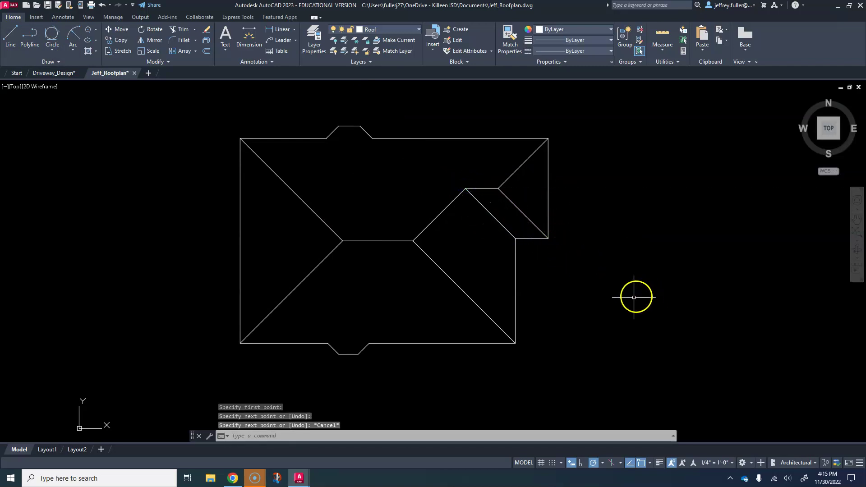
mouse_move(634, 297)
middle_mouse_down()
mouse_move(638, 305)
mouse_move(625, 305)
middle_mouse_up()
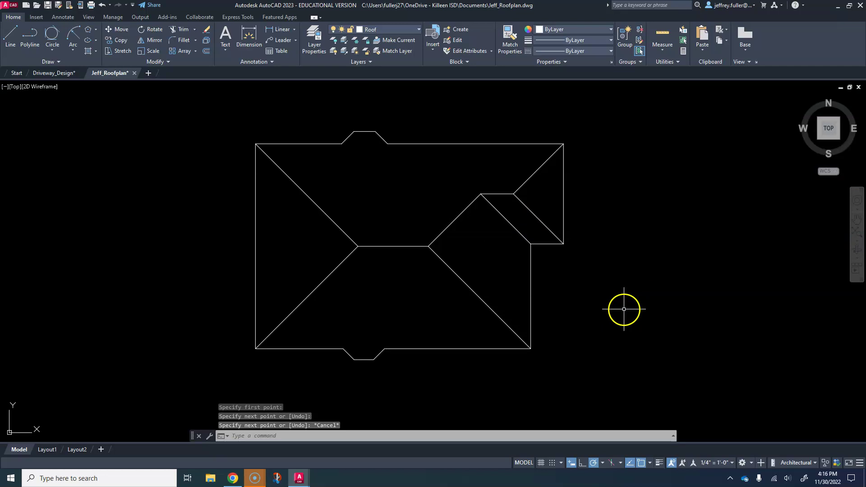
Draw a 45° valley line from the north bay's west inside corner down toward the southeast, running past the bay's centre.
middle_click_drag(409, 383, 423, 350)
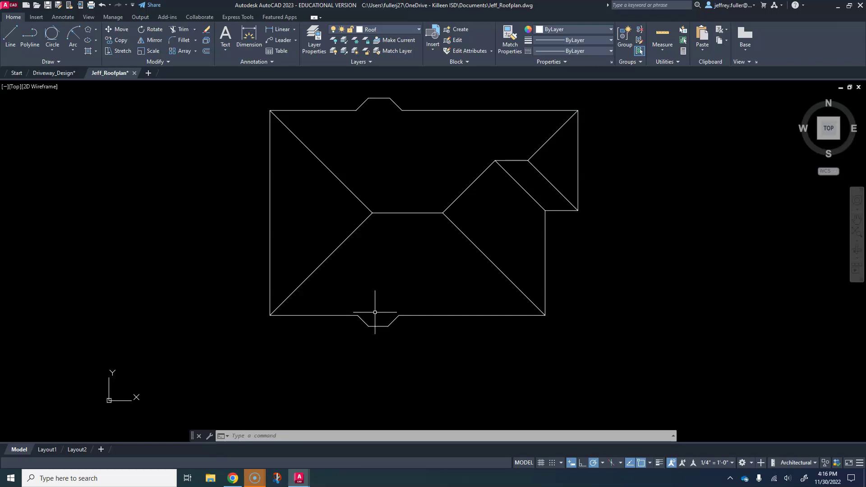
left_click(319, 320)
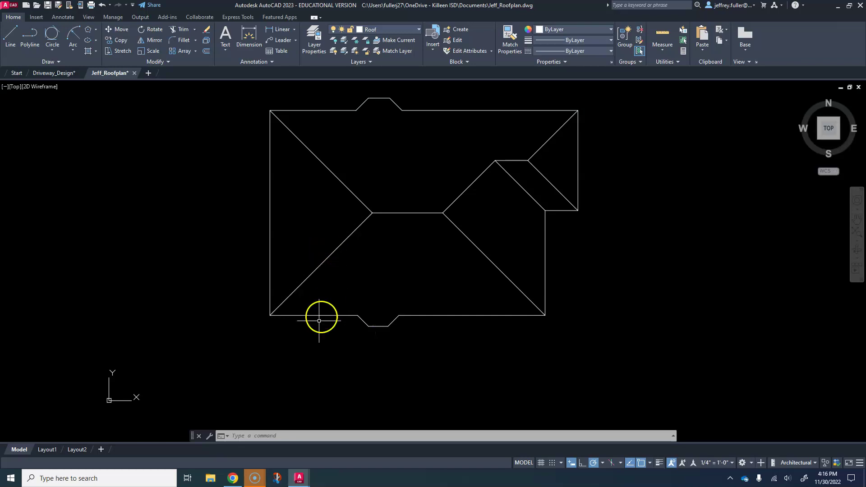
left_click(10, 39)
scroll(366, 129, "up", 4)
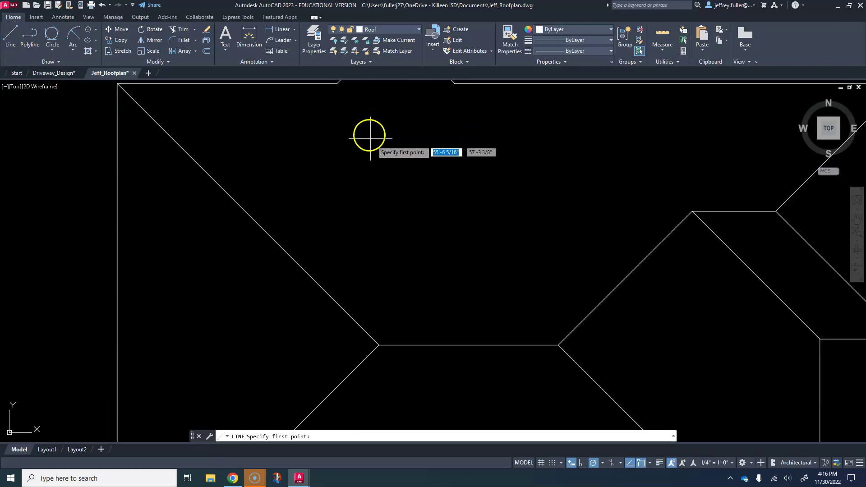
middle_click_drag(369, 135, 366, 195)
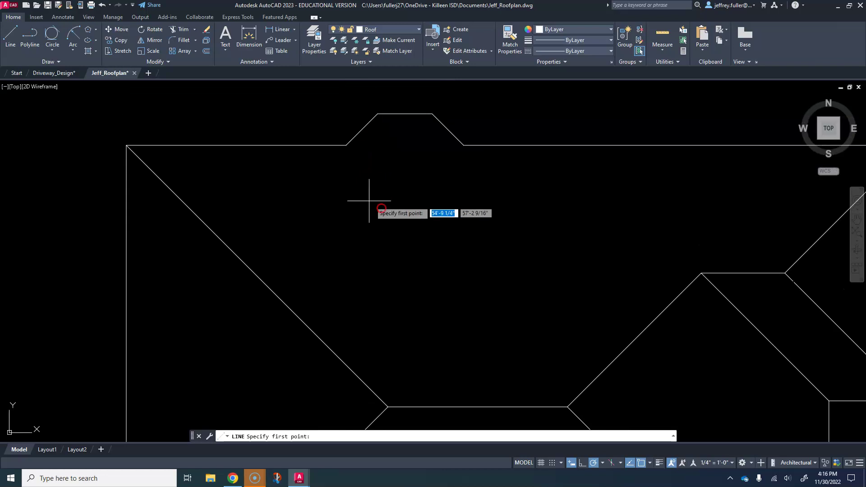
left_click(346, 145)
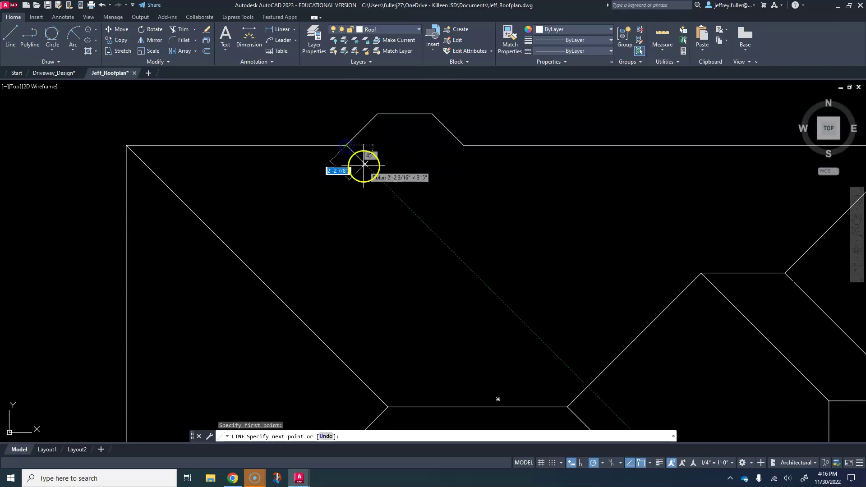
left_click(455, 256)
key("Escape")
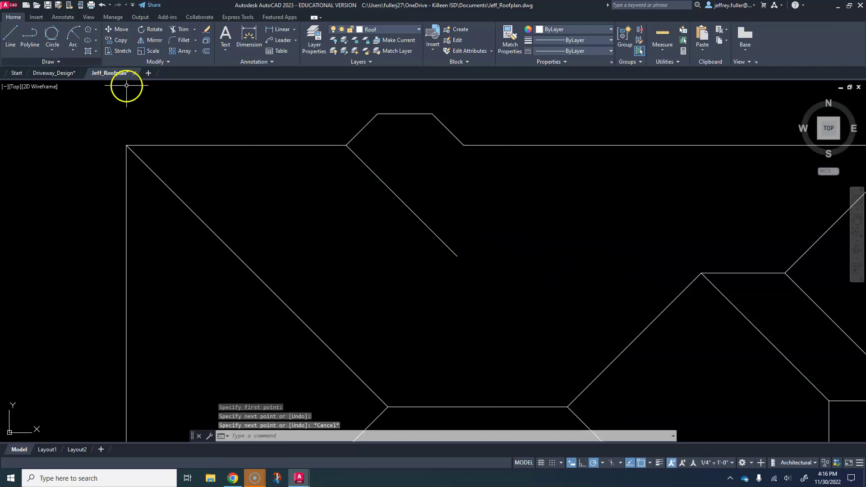
Draw the opposite 45° valley line from the north bay's east inside corner and trim both valleys at their crossing.
left_click(20, 33)
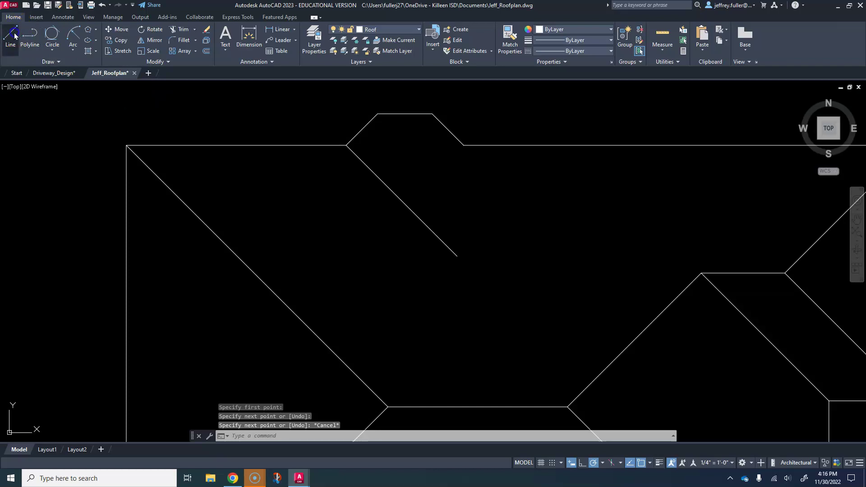
left_click(459, 145)
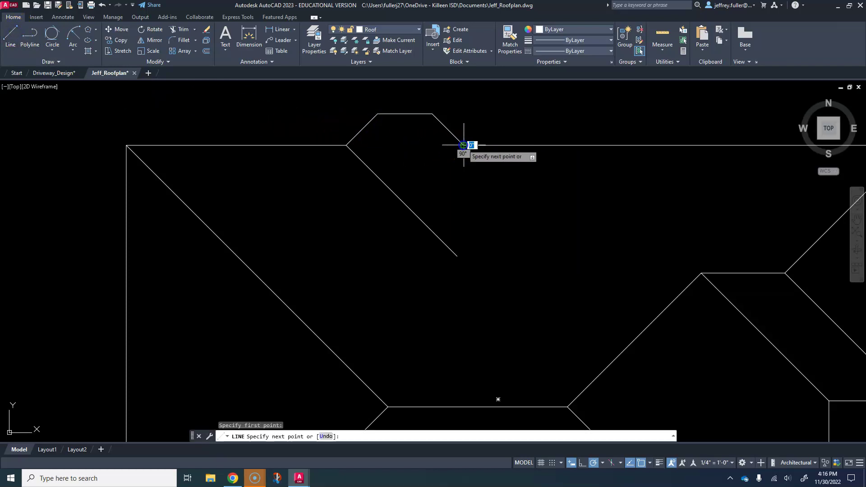
left_click(404, 204)
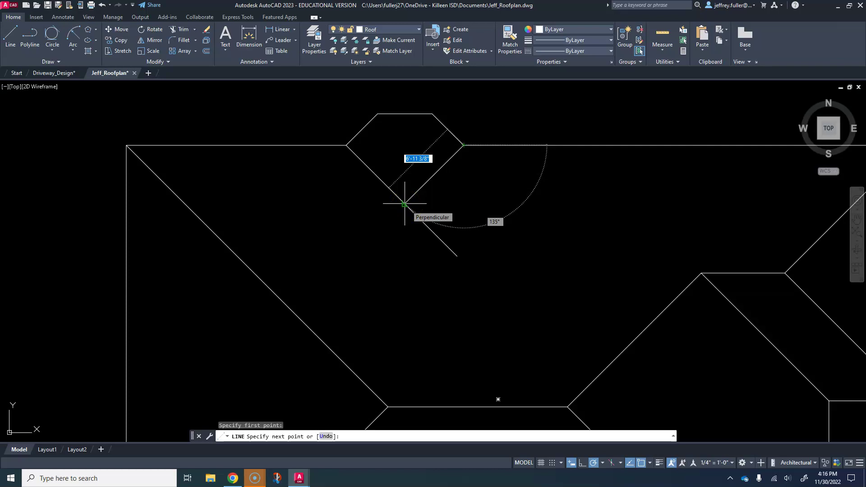
left_click(404, 203)
key("Escape")
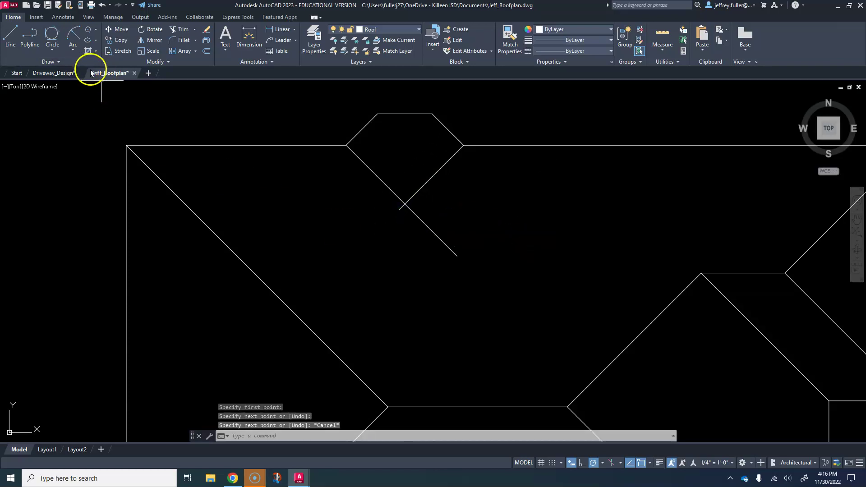
left_click(181, 29)
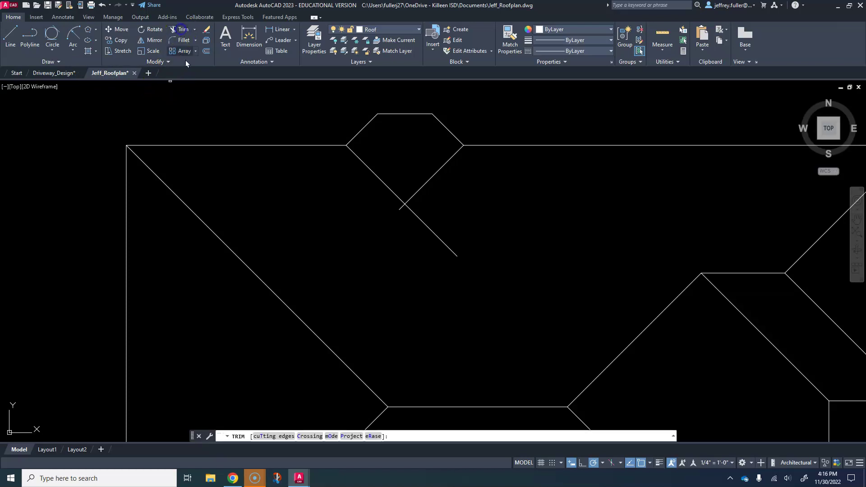
left_click(421, 219)
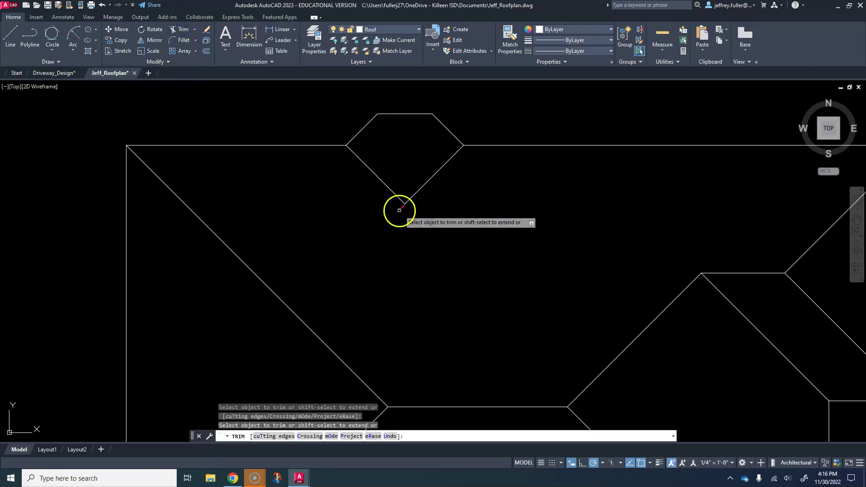
Draw two hip lines from the north bay's outer corners to the point where its valleys meet.
left_click(9, 34)
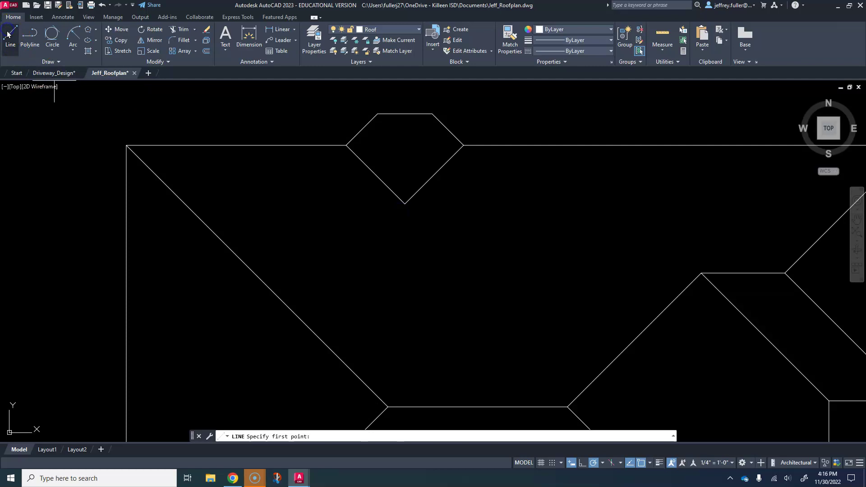
left_click(378, 114)
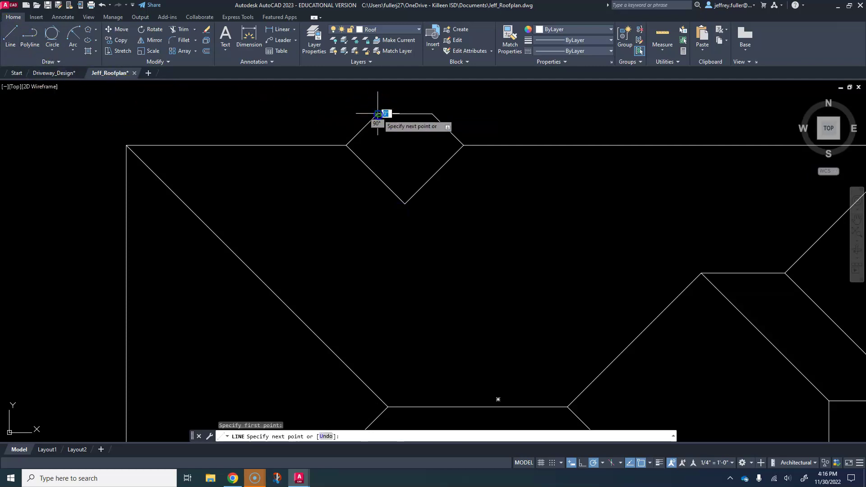
left_click(404, 203)
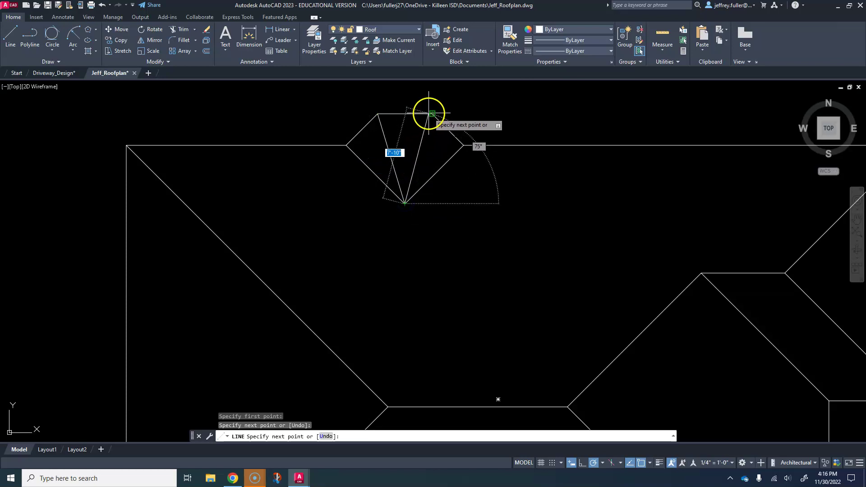
left_click(431, 113)
key("Escape")
scroll(473, 149, "down", 4)
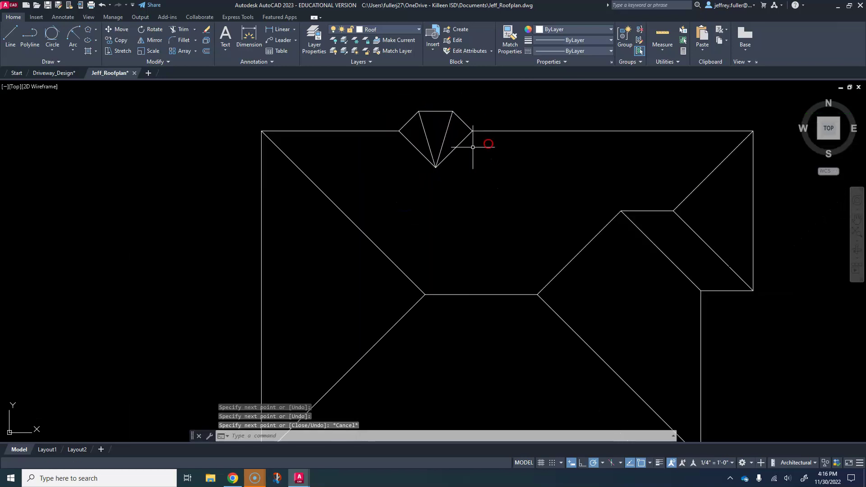
Draw two 45° valley lines inward from the south bay's west and east inside corners so they meet above the bay.
middle_click_drag(474, 192, 423, 139)
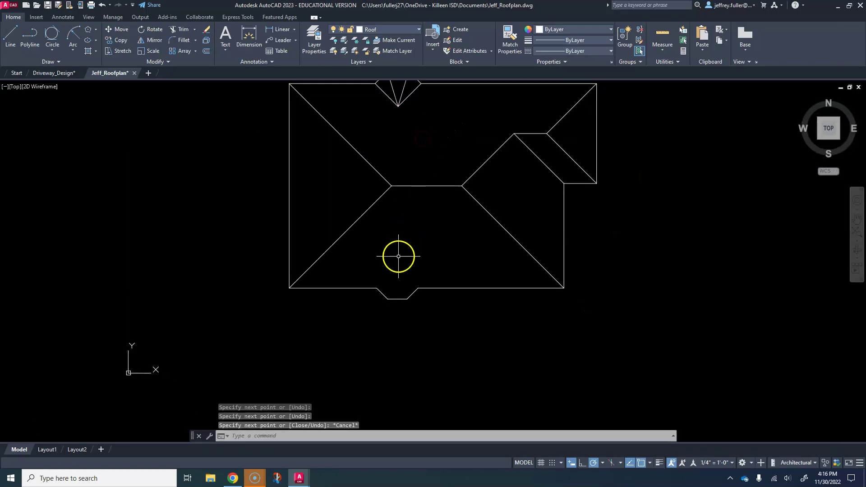
scroll(390, 236, "up", 4)
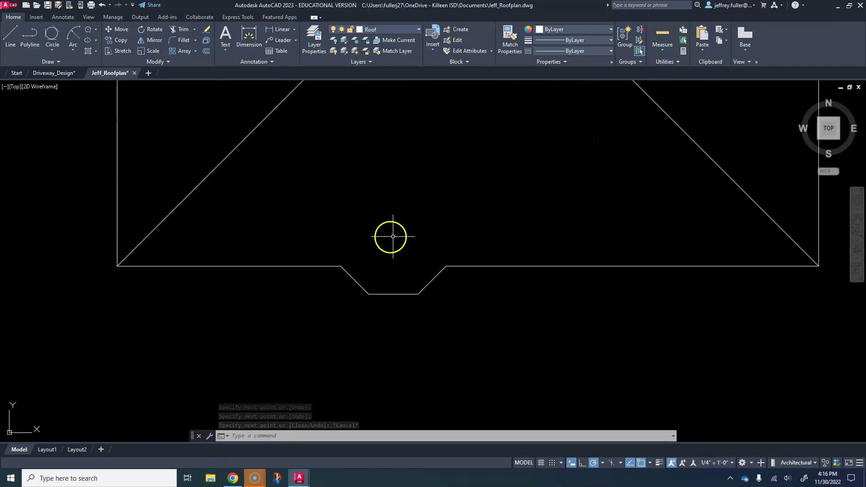
left_click(12, 33)
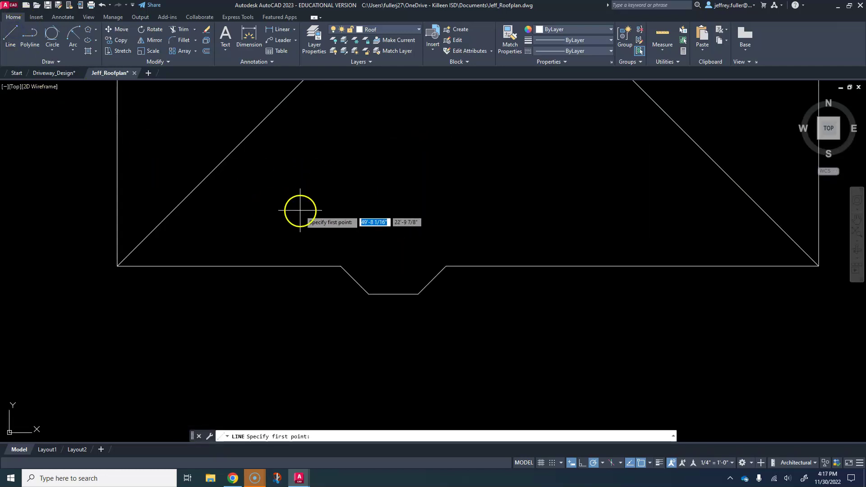
left_click(342, 263)
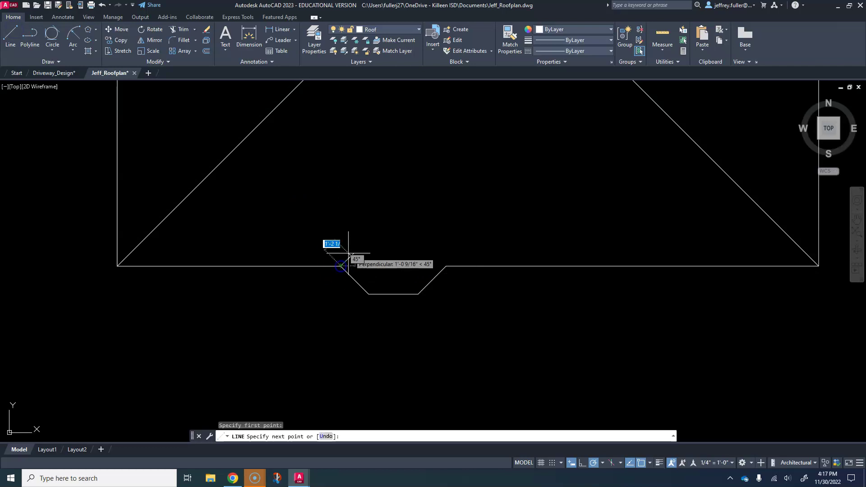
left_click(419, 189)
key("Escape")
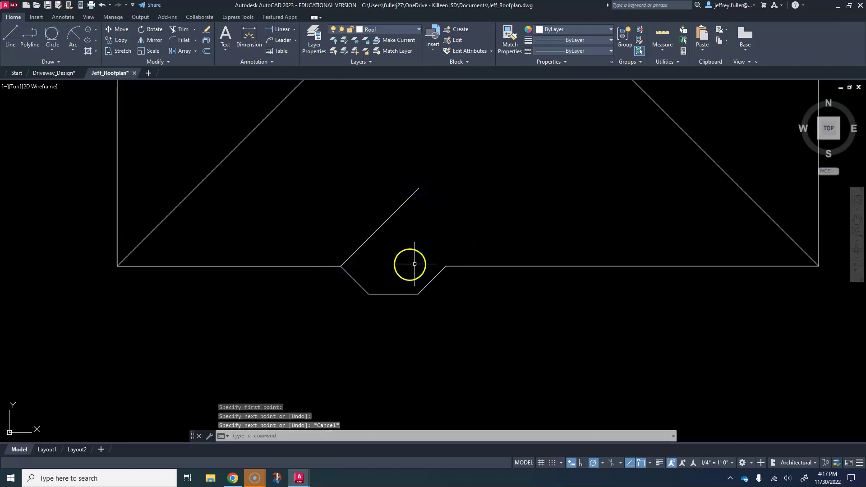
left_click(10, 32)
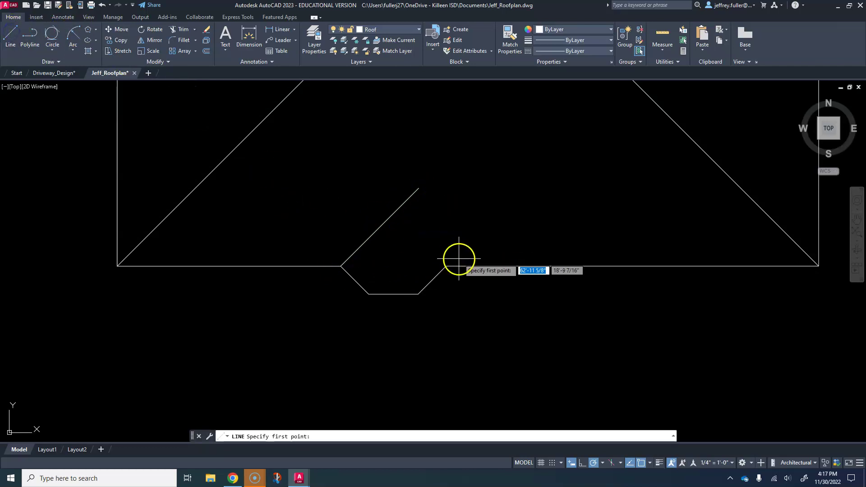
left_click(446, 266)
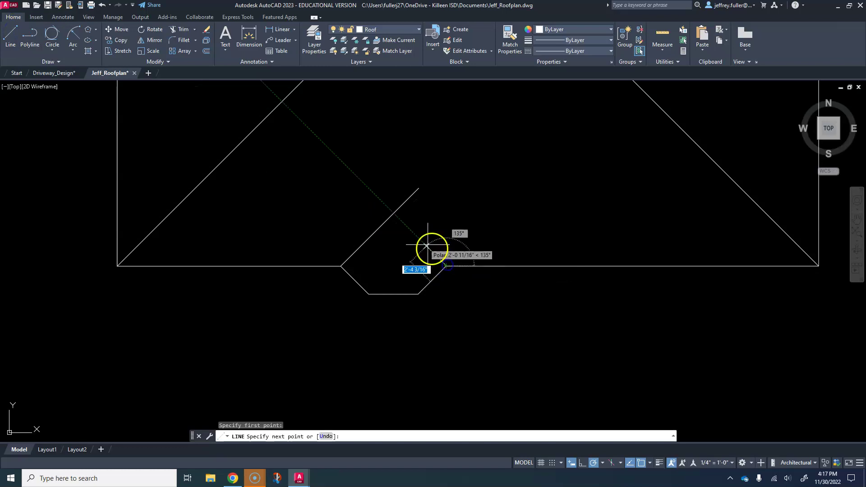
left_click(393, 208)
key("Escape")
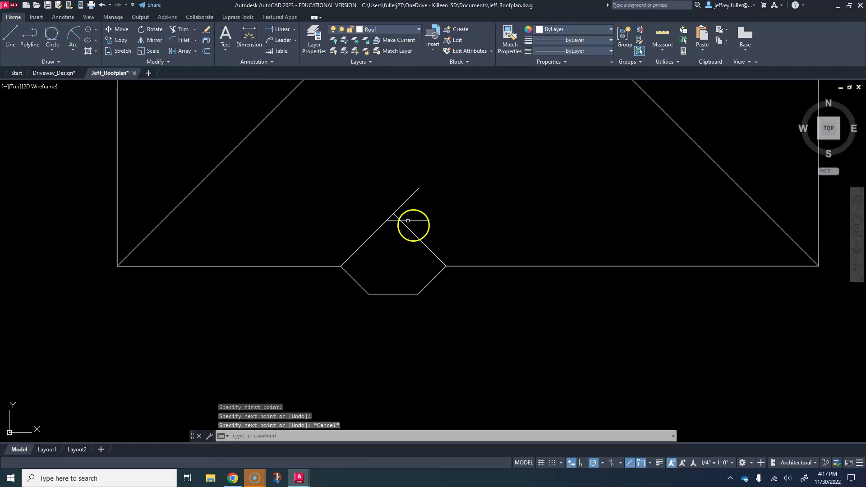
Trim the south bay's valley overrun beyond the point where the two valleys meet.
scroll(405, 231, "up", 2)
scroll(405, 229, "down", 5)
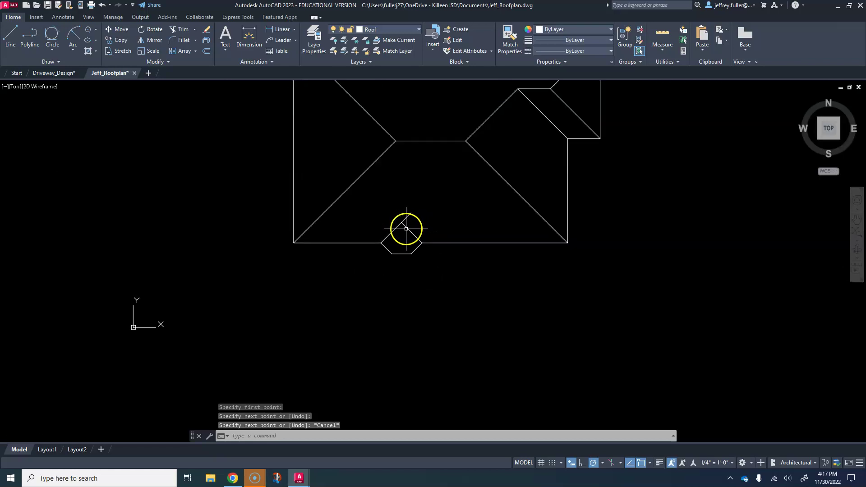
left_click(173, 30)
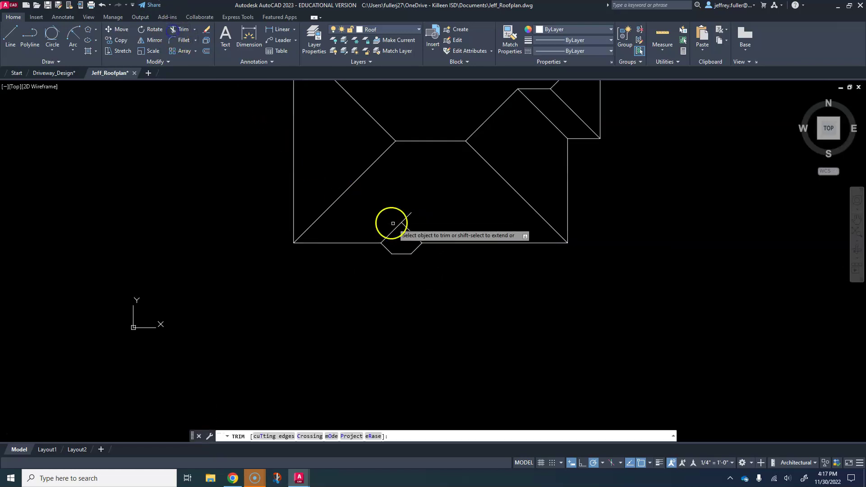
left_click_drag(401, 217, 411, 218)
key("Return")
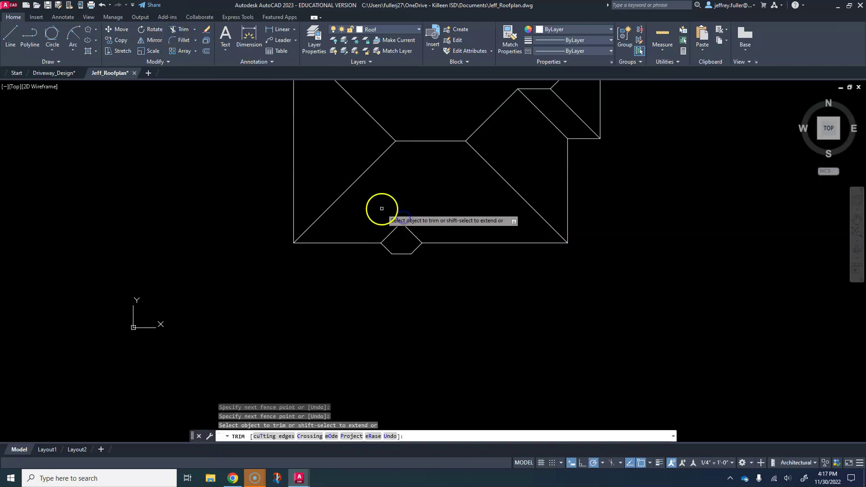
Draw two hip lines from the south bay's outer corners to the peak of its valleys.
left_click(12, 35)
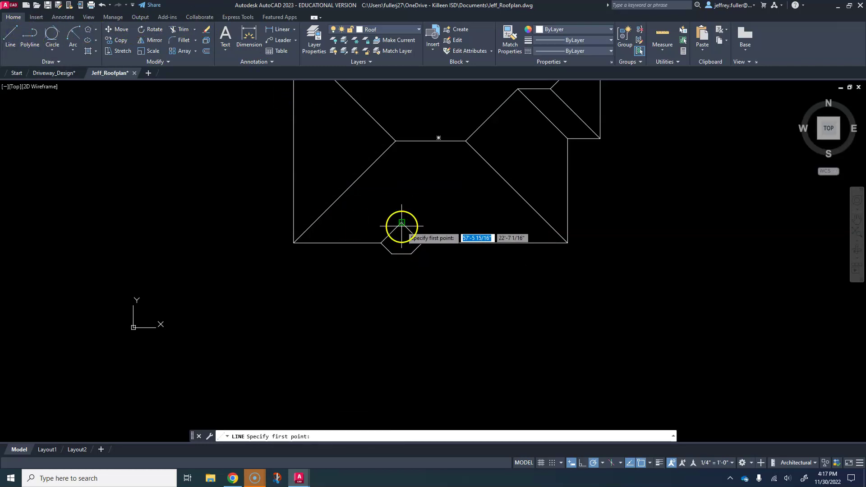
scroll(400, 228, "up", 4)
left_click(375, 296)
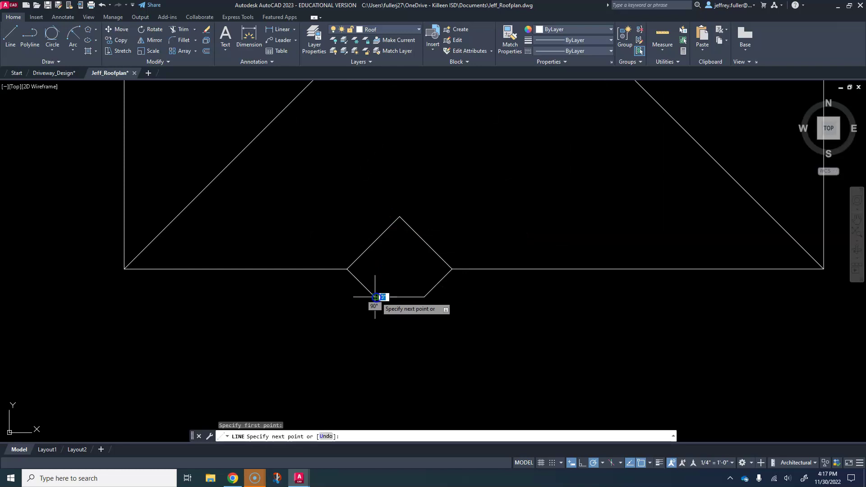
left_click(399, 216)
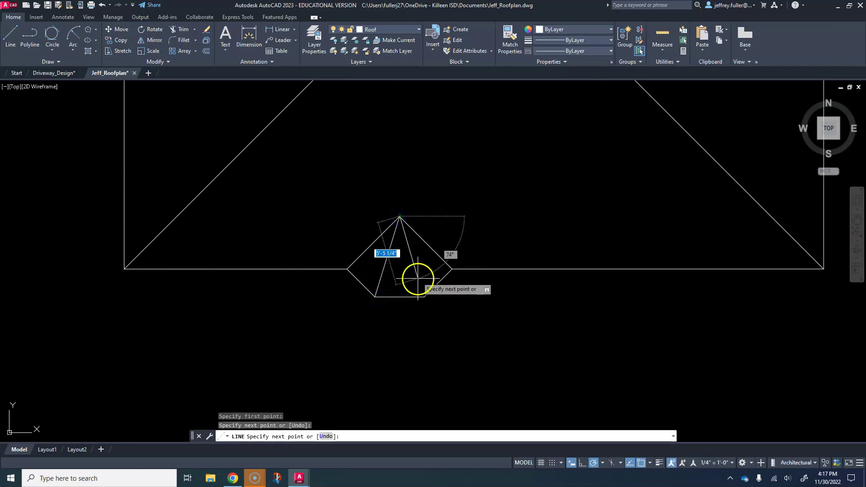
left_click(424, 296)
key("Escape")
scroll(521, 338, "down", 4)
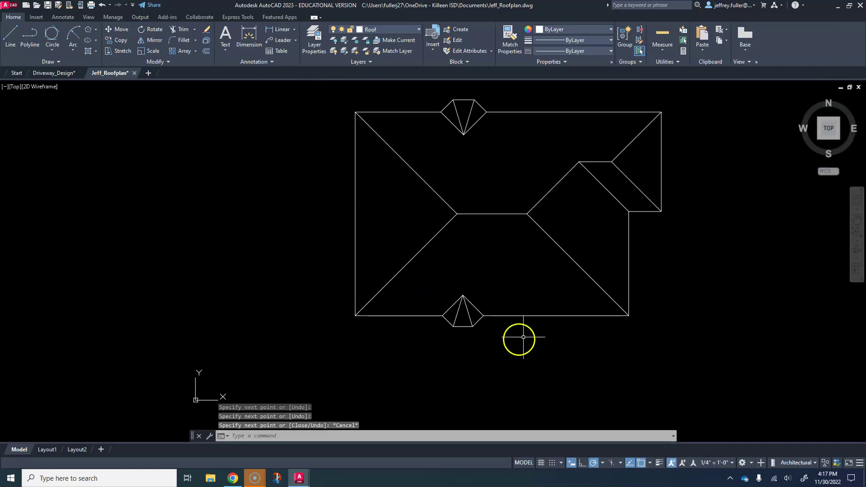
middle_click_drag(523, 337, 388, 367)
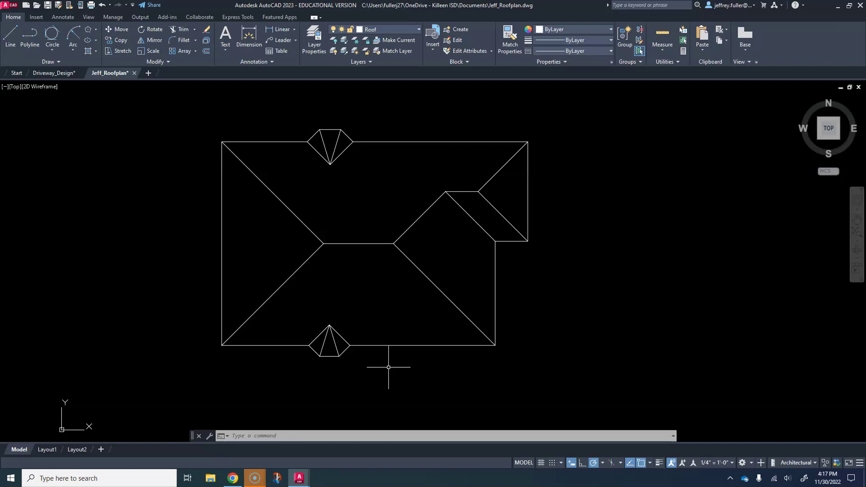
middle_click_drag(670, 202, 594, 209)
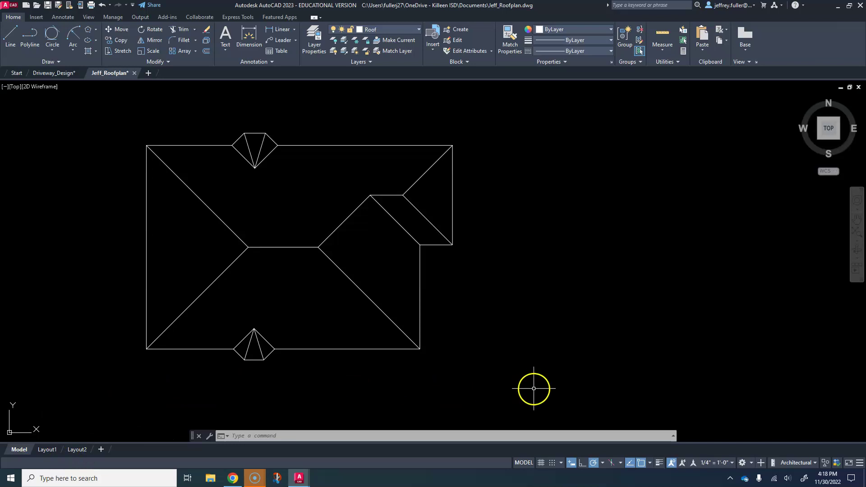
middle_click_drag(536, 386, 532, 383)
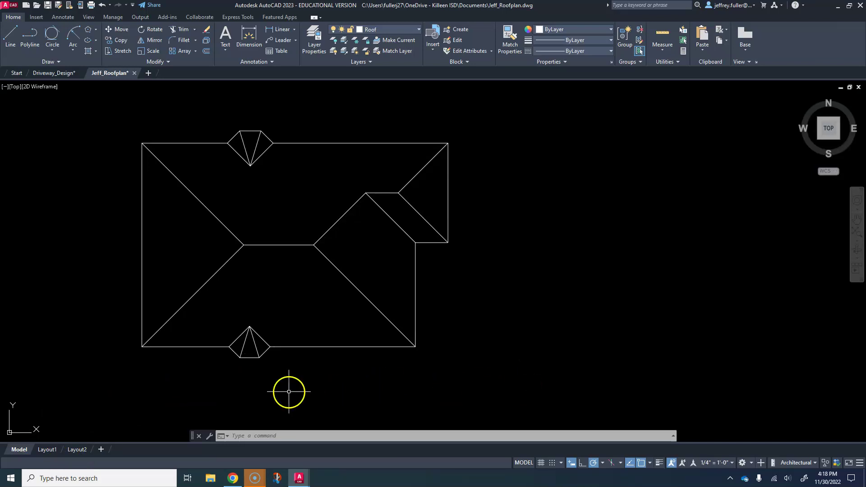